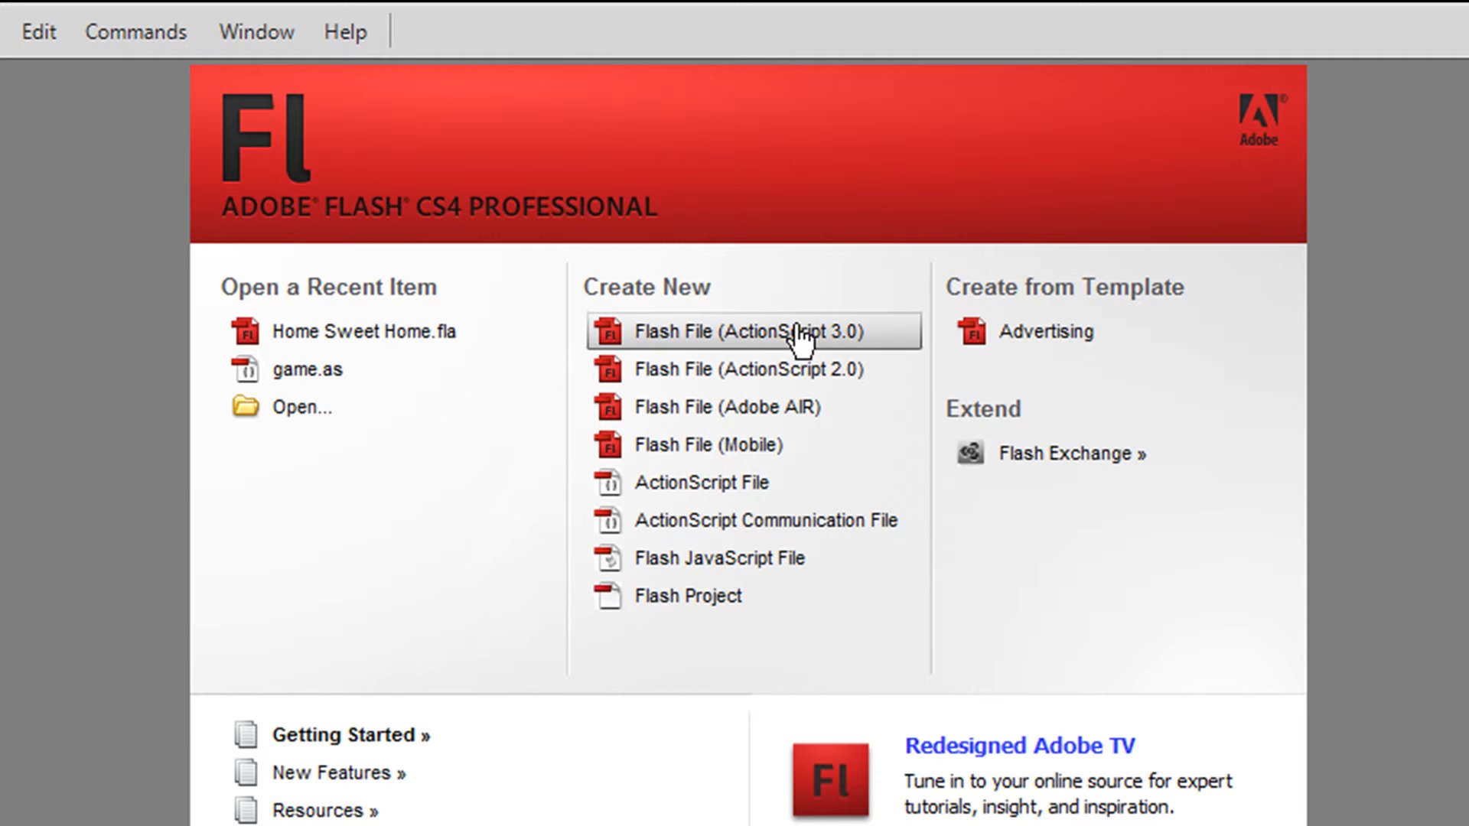
Step: Create a new ActionScript 3.0 Flash file and draw a green circle about 110 px wide on the stage
{"action": "left_click", "coordinate": [799, 334]}
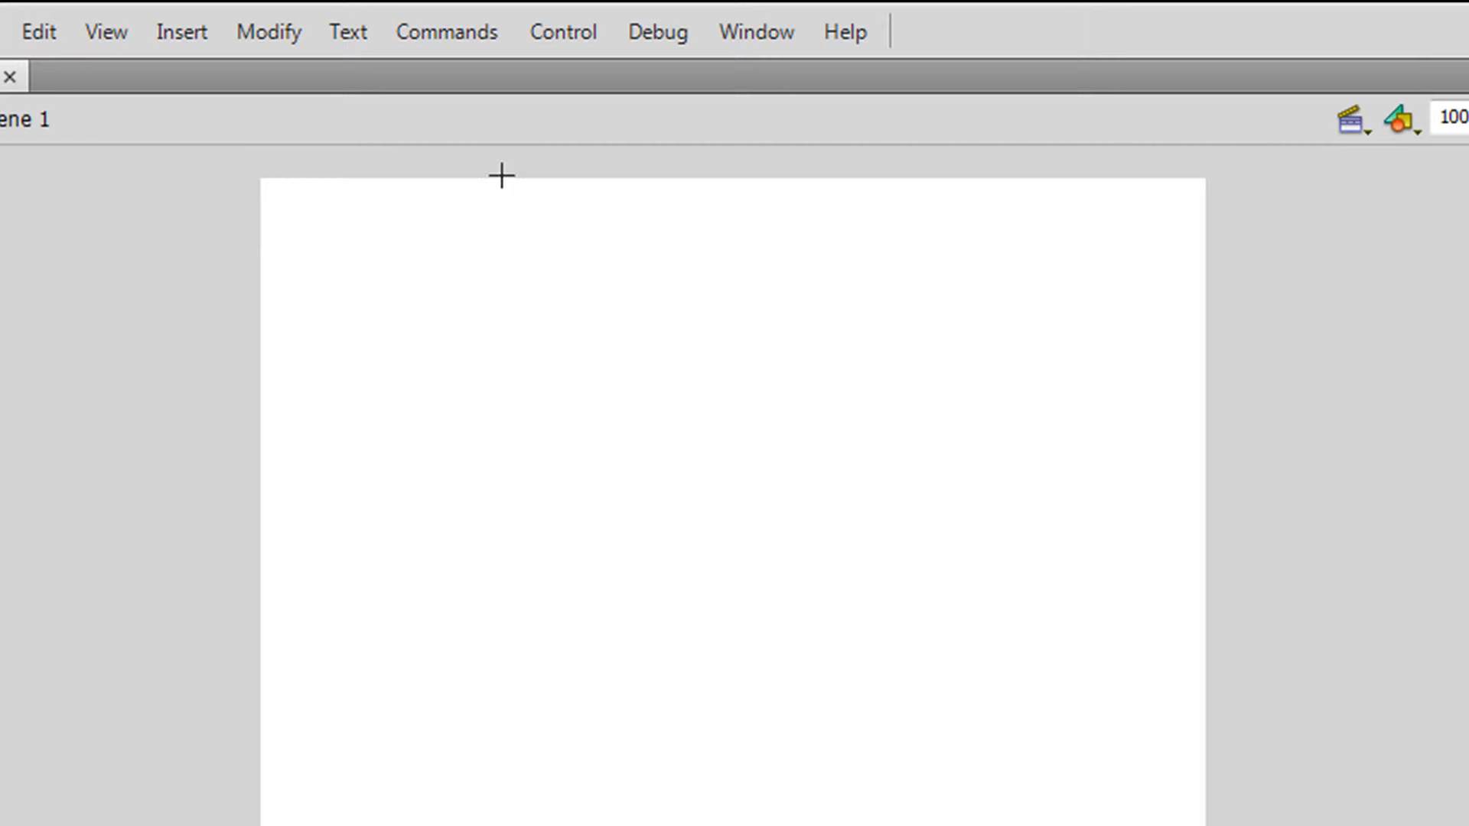
{"action": "left_click_drag", "start_coordinate": [631, 397], "coordinate": [791, 564]}
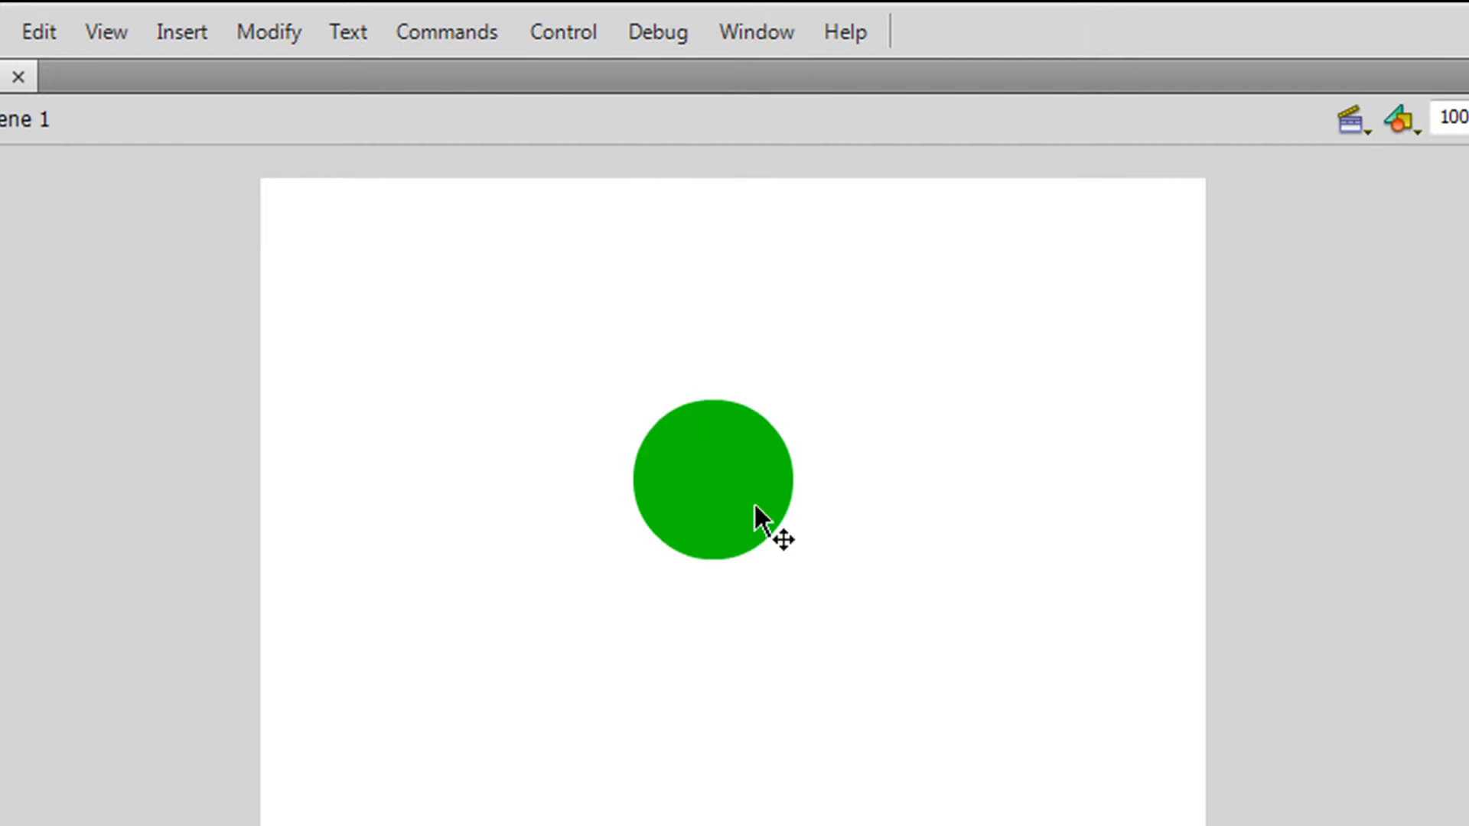
Step: Move the circle to the stage's top-left corner and create a motion tween on it, converting it to a symbol
{"action": "left_click_drag", "start_coordinate": [754, 494], "coordinate": [387, 267]}
{"action": "left_click", "coordinate": [572, 621]}
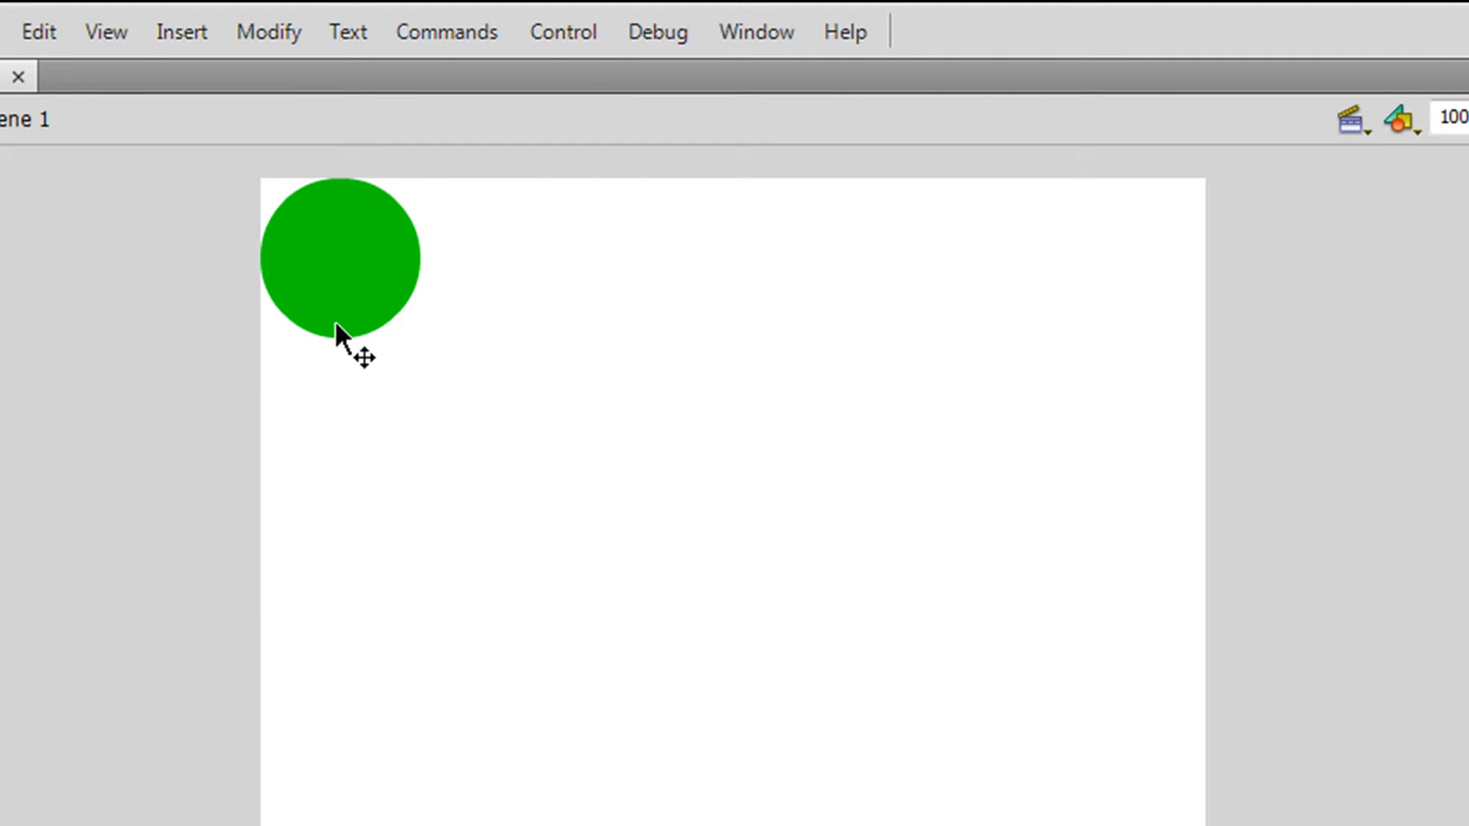
{"action": "right_click", "coordinate": [360, 266]}
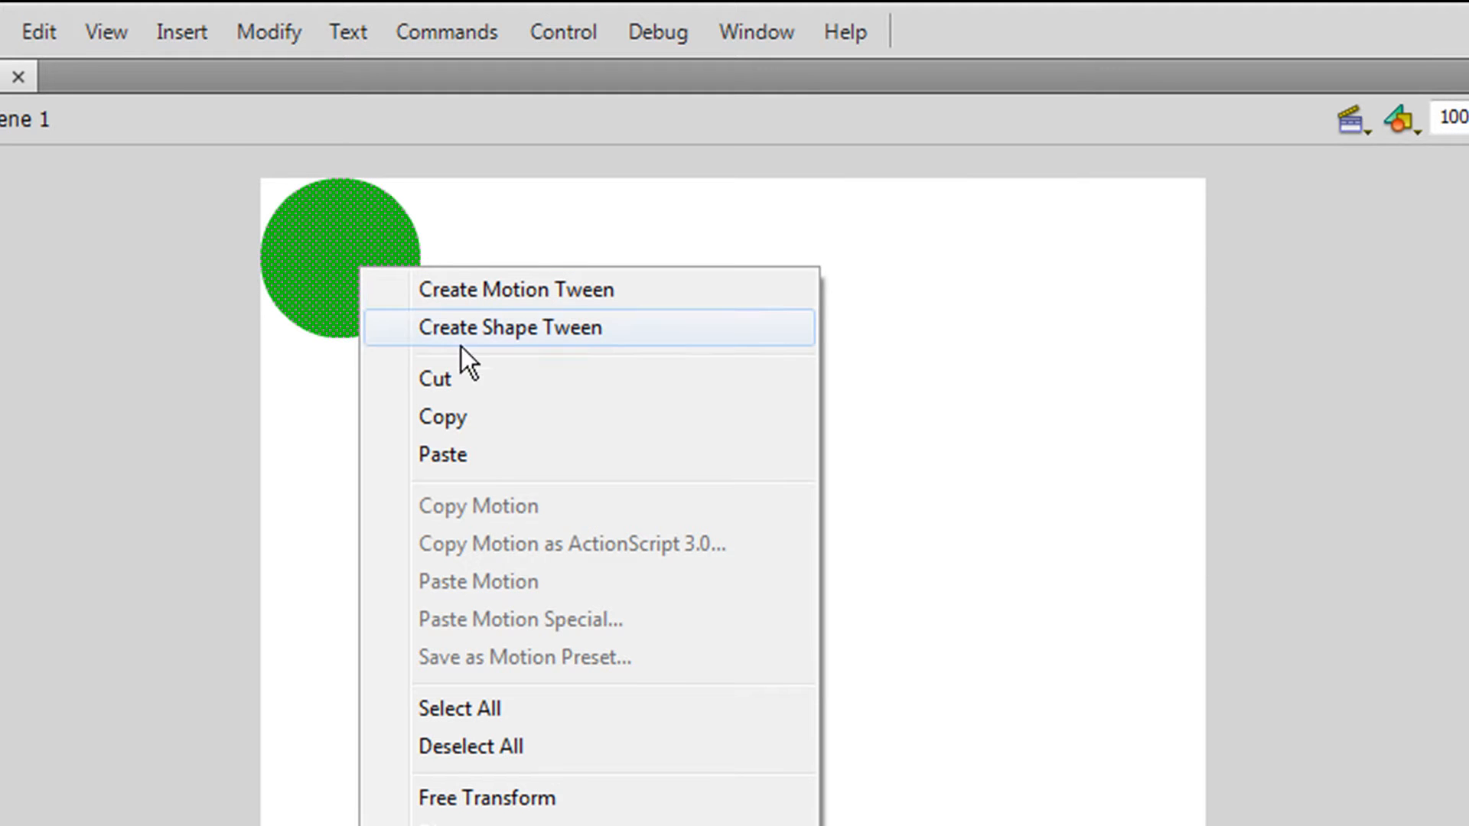
{"action": "left_click", "coordinate": [483, 296]}
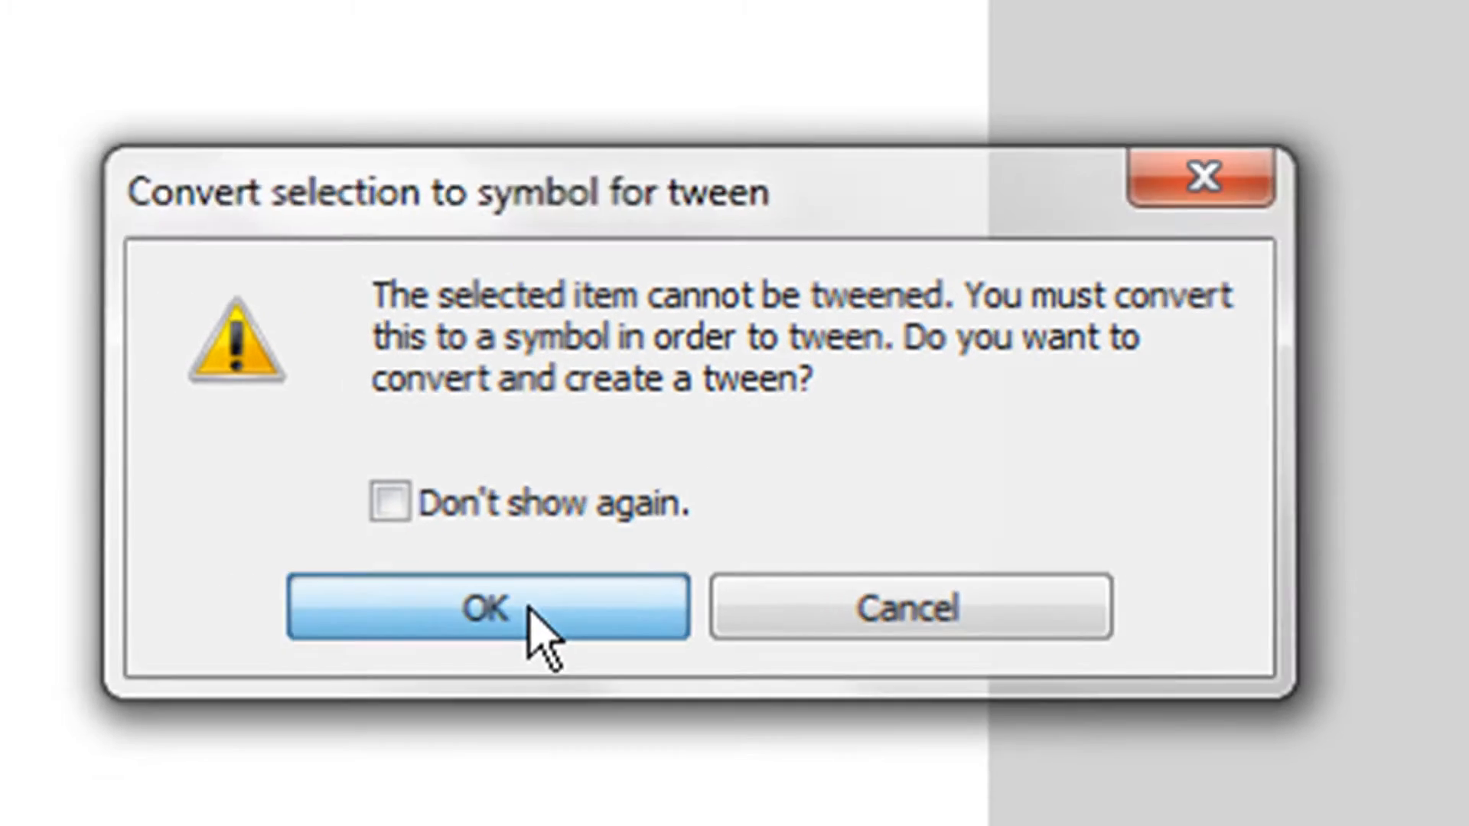
{"action": "left_click", "coordinate": [528, 606]}
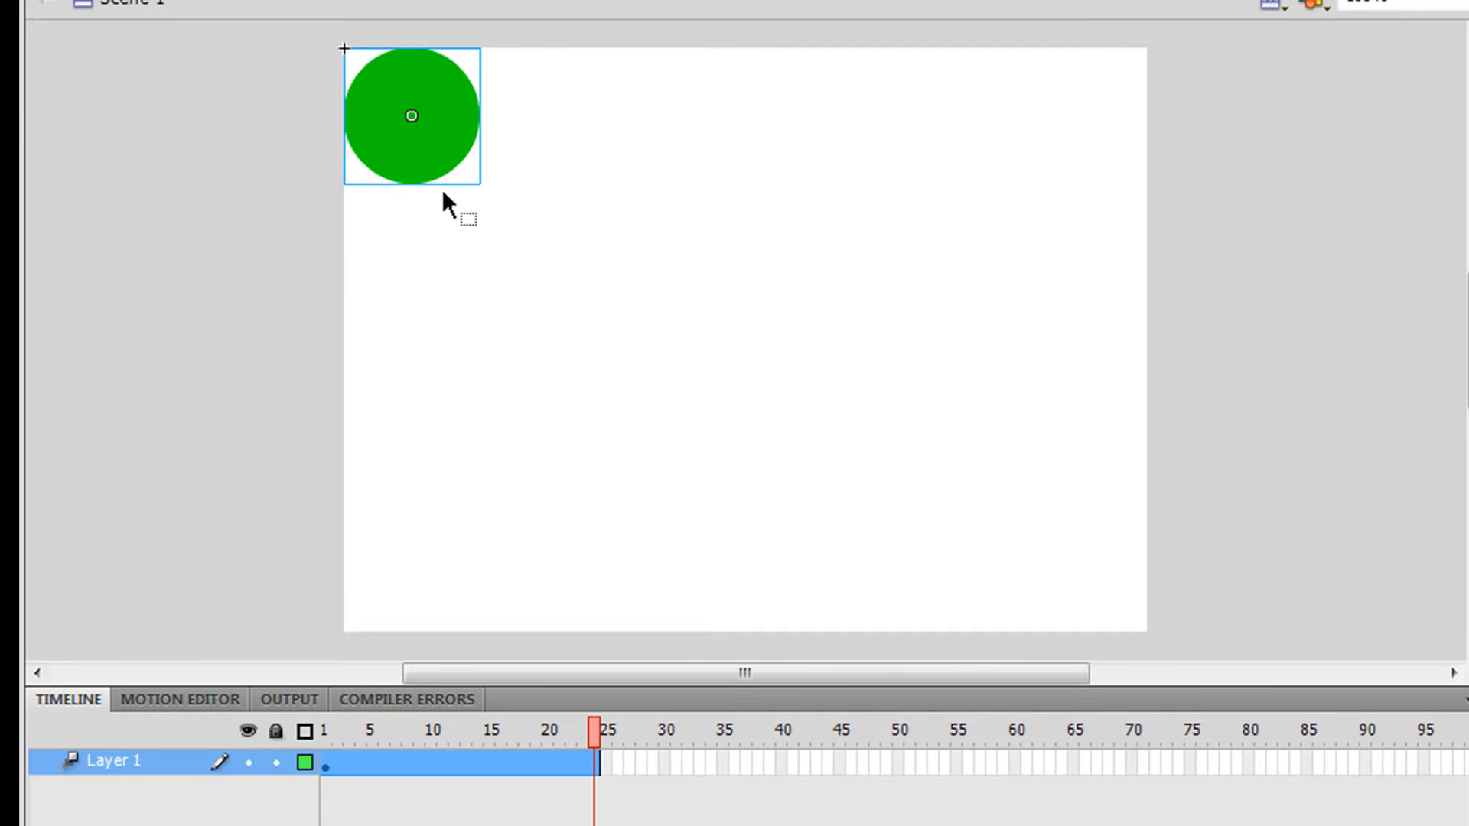
Step: At the tween's last frame, move the circle to the stage's lower-right corner
{"action": "left_click", "coordinate": [404, 764]}
{"action": "left_click", "coordinate": [360, 759]}
{"action": "left_click", "coordinate": [493, 761]}
{"action": "left_click", "coordinate": [570, 761]}
{"action": "left_click", "coordinate": [583, 761]}
{"action": "left_click", "coordinate": [602, 762]}
{"action": "left_click", "coordinate": [590, 768]}
{"action": "left_click_drag", "start_coordinate": [419, 118], "coordinate": [1054, 543]}
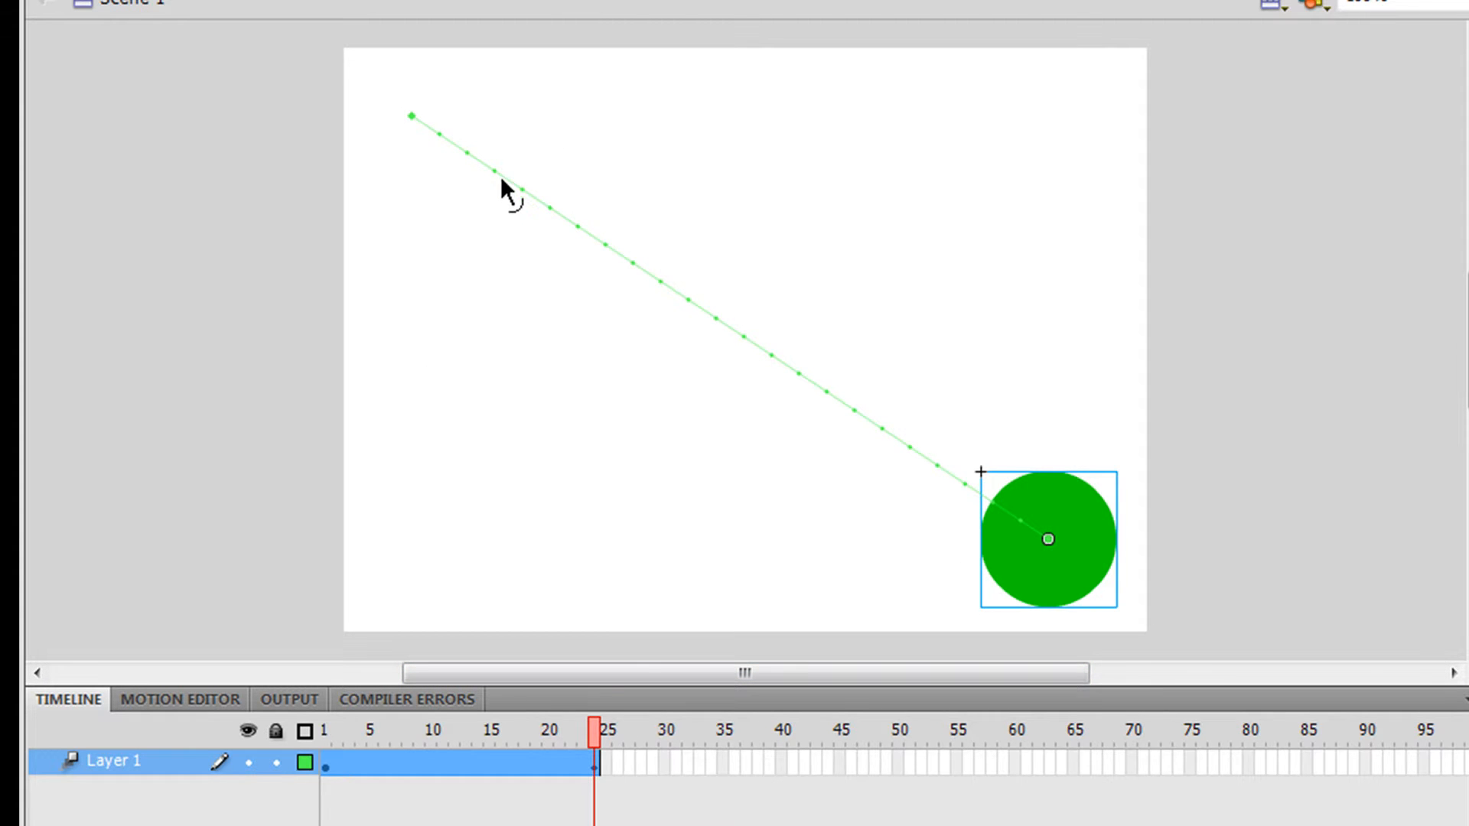
Step: Scrub the playhead through the tween frames and show the layer as outlines
{"action": "left_click_drag", "start_coordinate": [330, 763], "coordinate": [336, 759]}
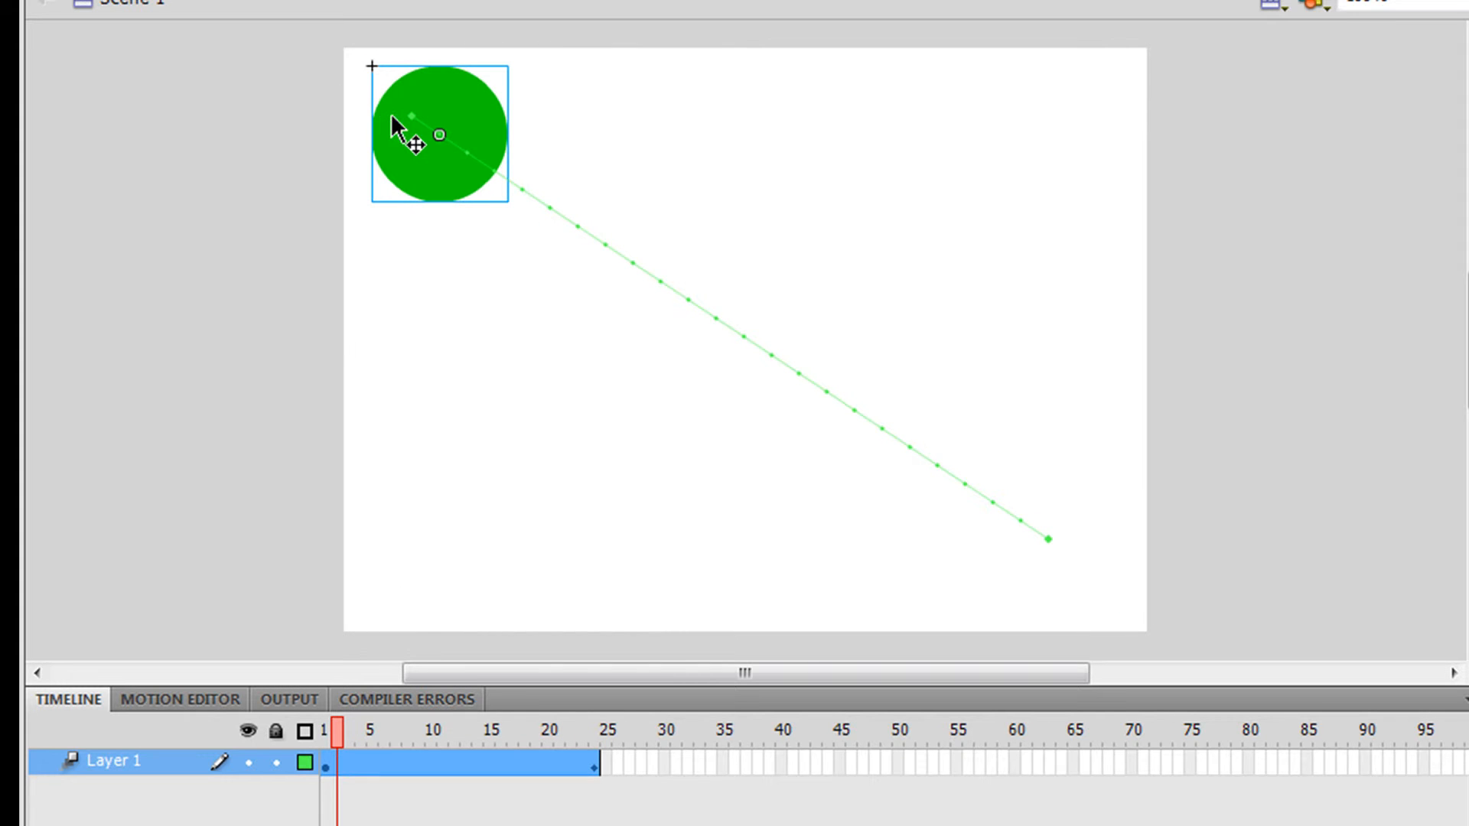
{"action": "left_click", "coordinate": [331, 764]}
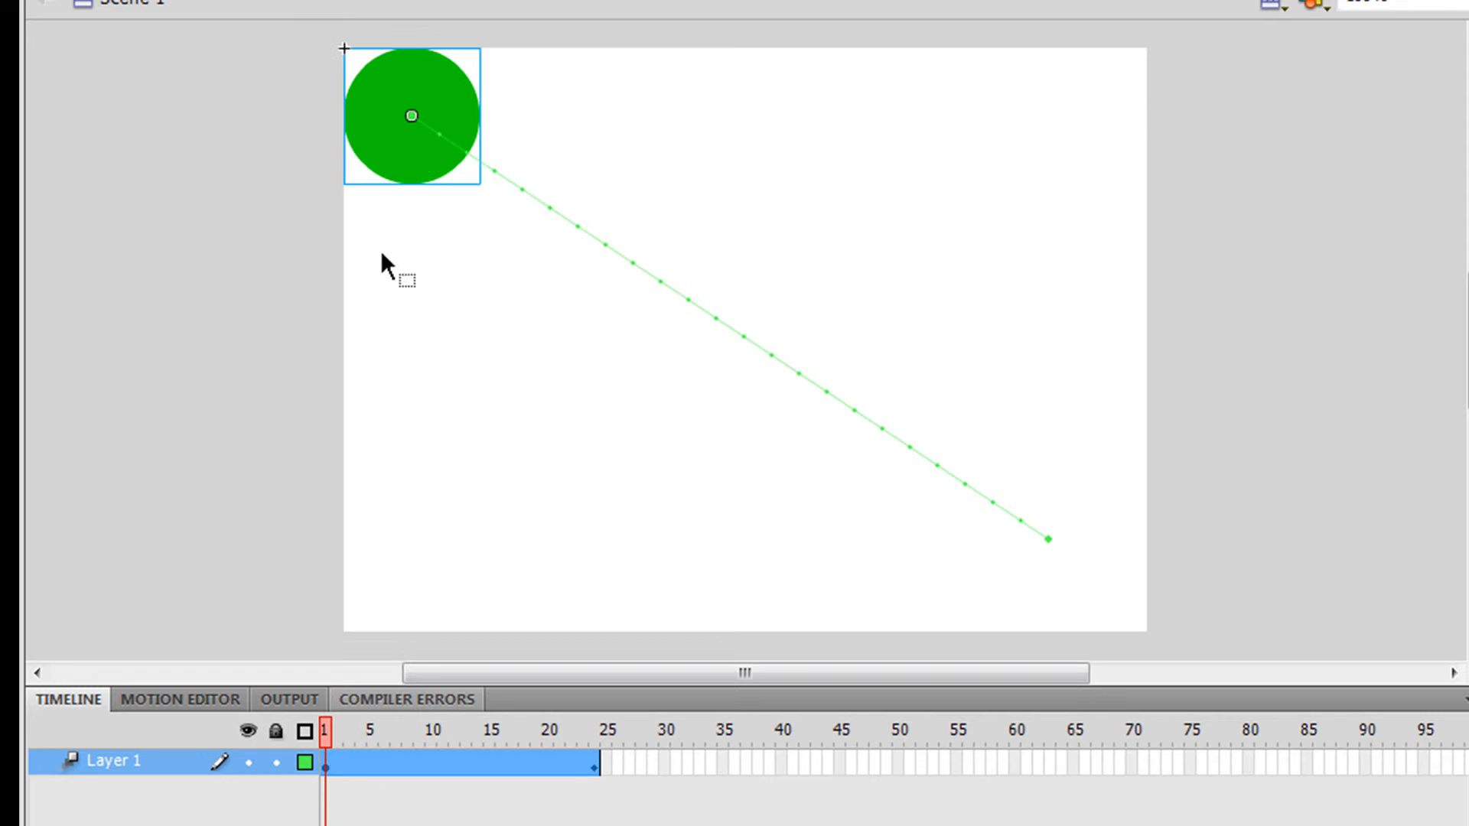
{"action": "left_click", "coordinate": [340, 763]}
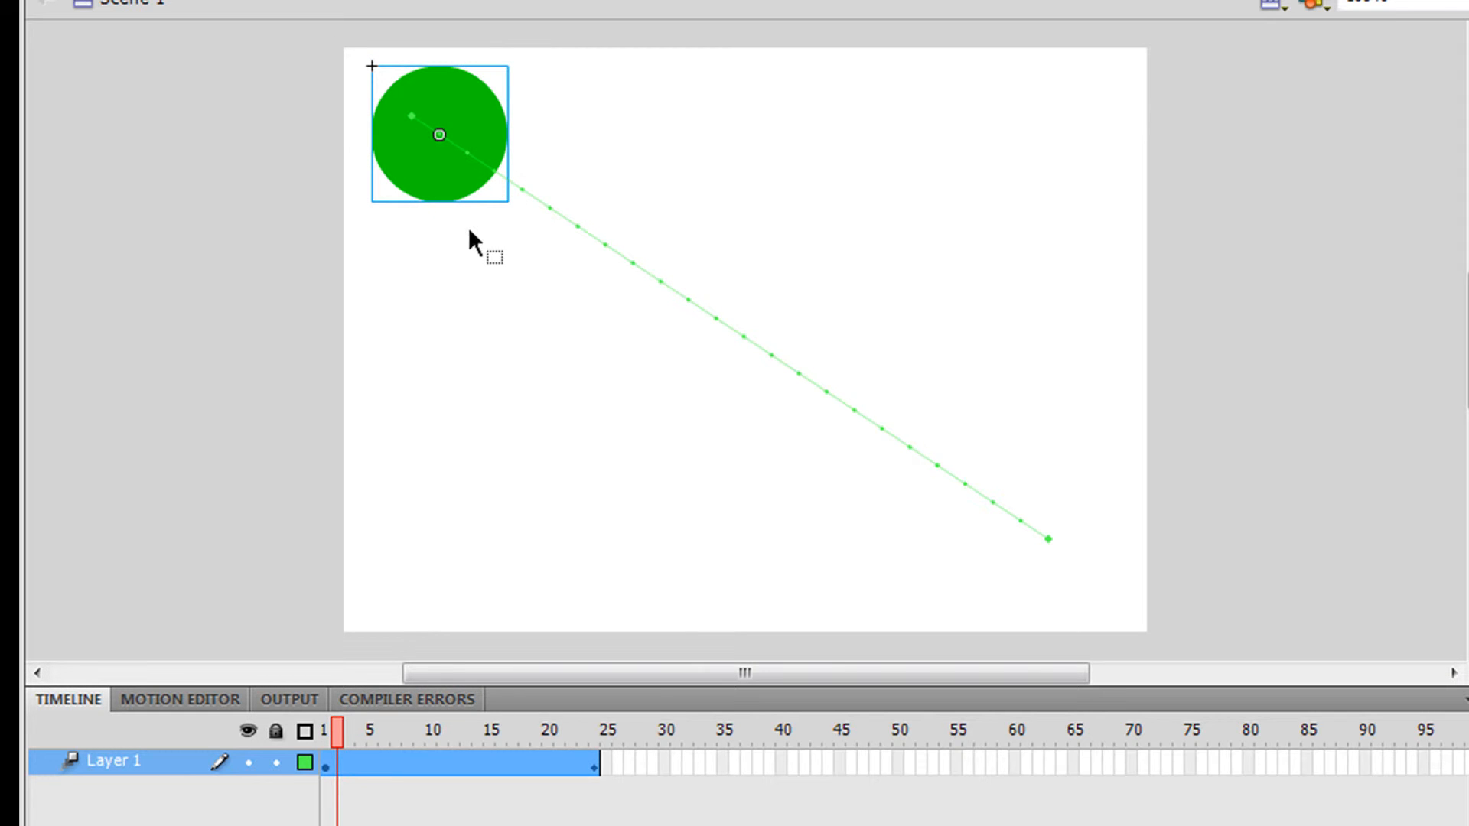
{"action": "left_click", "coordinate": [572, 760]}
{"action": "mouse_move", "coordinate": [594, 733]}
{"action": "left_mouse_down"}
{"action": "mouse_move", "coordinate": [320, 733]}
{"action": "mouse_move", "coordinate": [593, 770]}
{"action": "mouse_move", "coordinate": [304, 732]}
{"action": "mouse_move", "coordinate": [534, 727]}
{"action": "mouse_move", "coordinate": [595, 757]}
{"action": "left_mouse_up"}
{"action": "left_click", "coordinate": [325, 732]}
{"action": "left_click", "coordinate": [306, 727]}
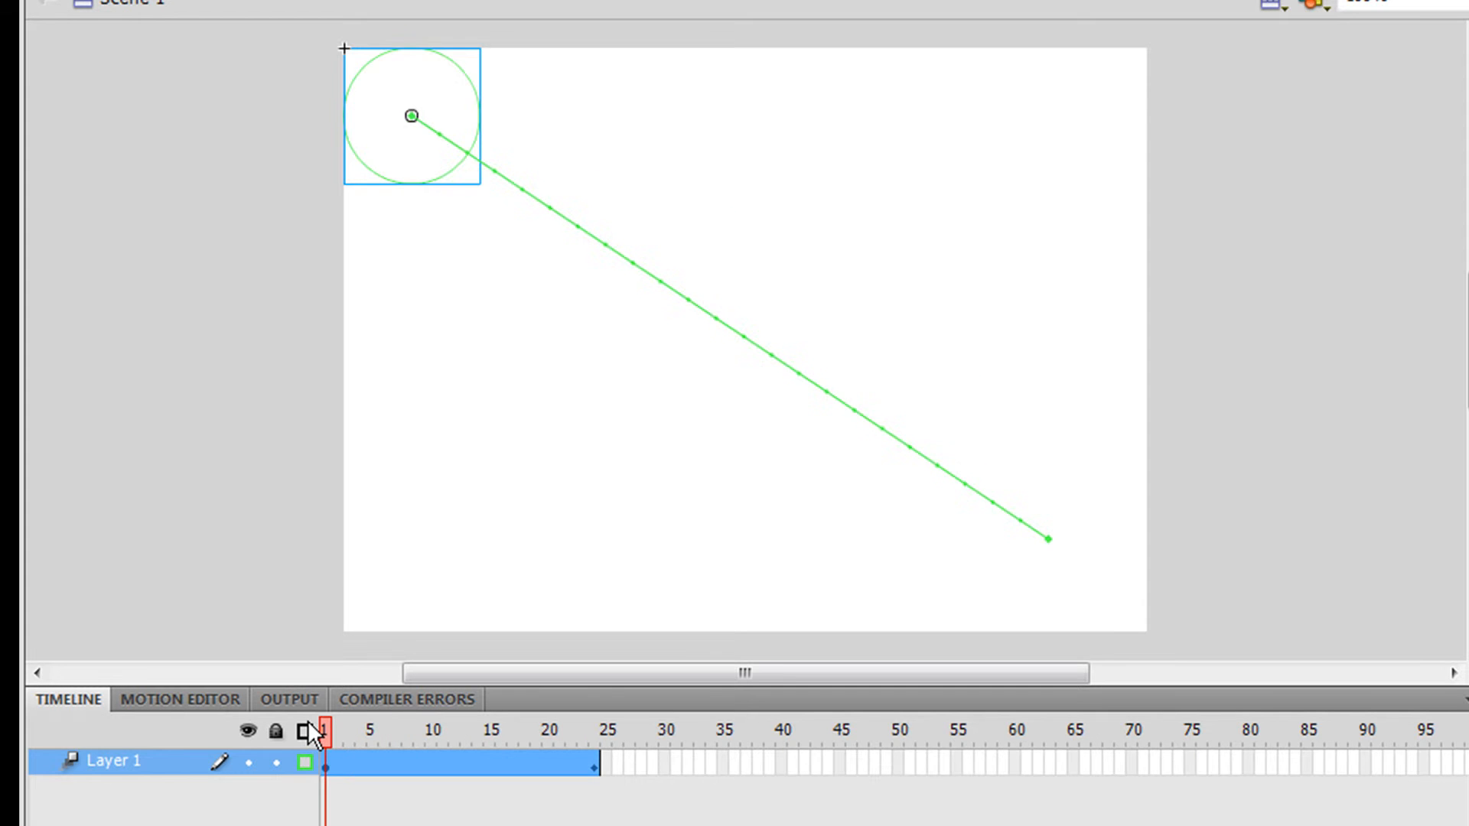
Step: Preview the movie in a test window, then turn the layer's outline view back off
{"action": "key", "text": "ctrl+Return"}
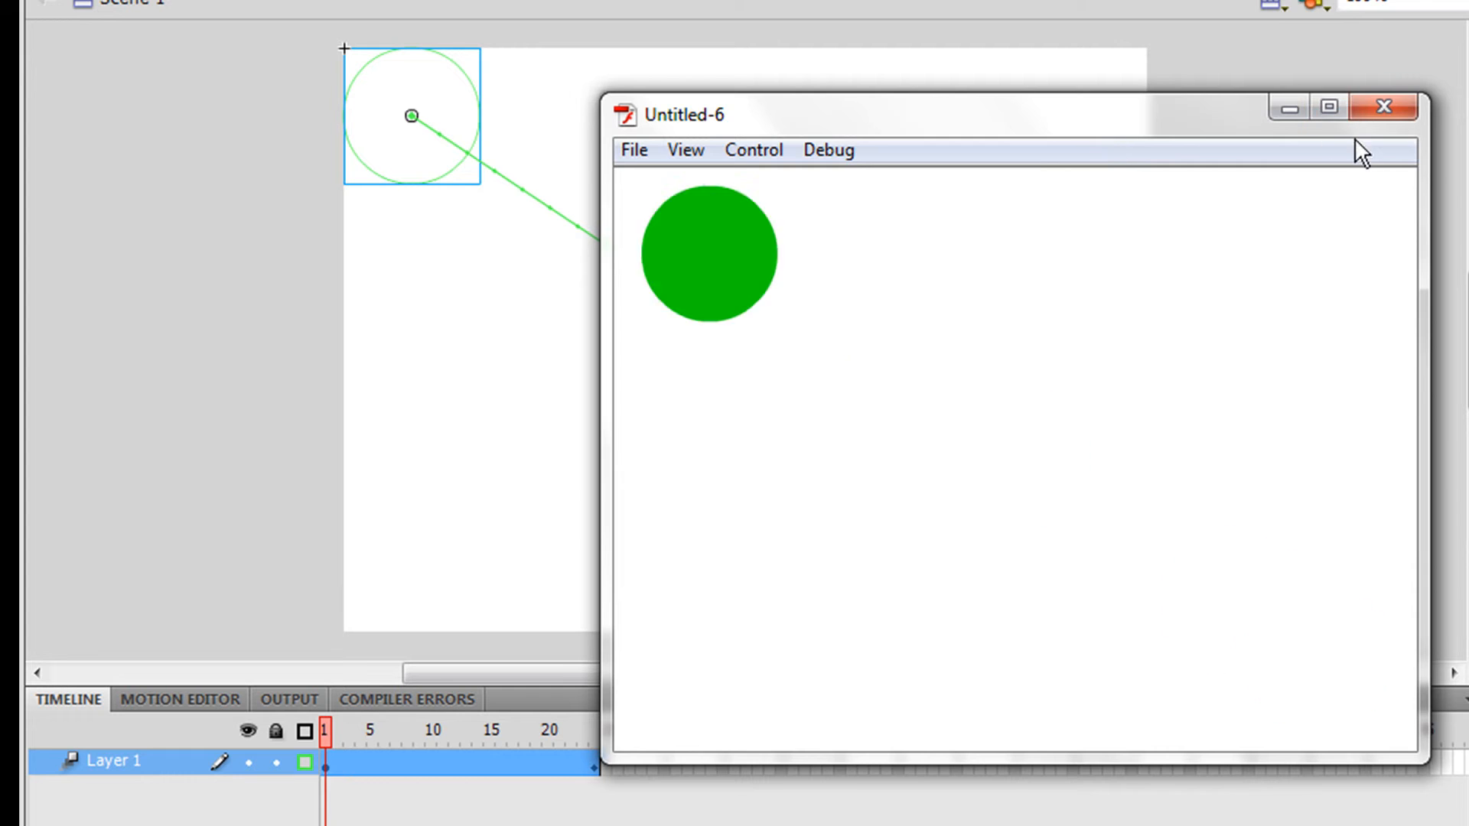
{"action": "left_click", "coordinate": [1386, 109]}
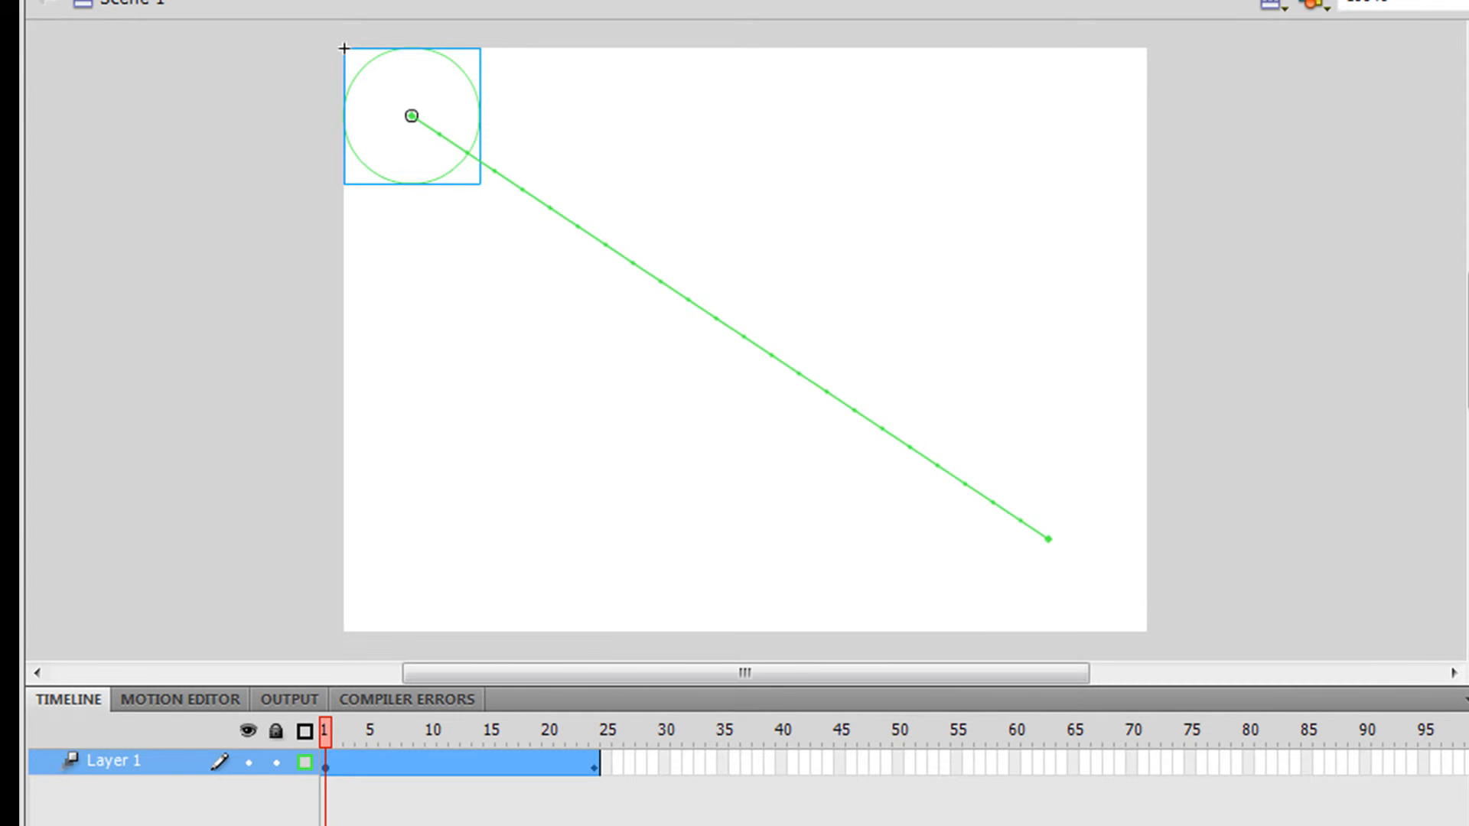
{"action": "key", "text": "alt+shift+o"}
{"action": "key", "text": "alt+shift+o"}
{"action": "left_click", "coordinate": [304, 762]}
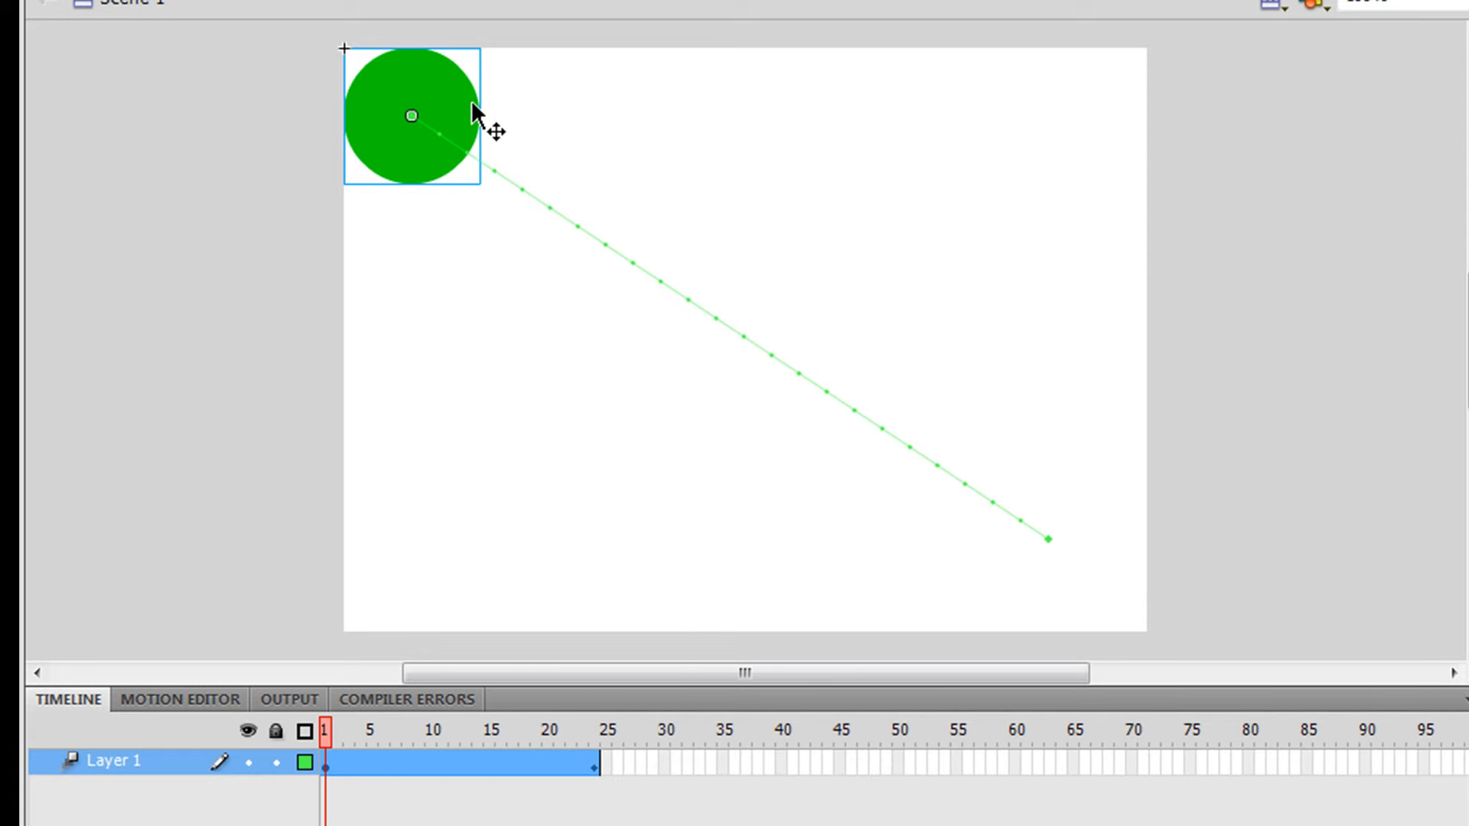
Step: Reposition the circle at a middle frame of the tween toward the stage's lower-left area
{"action": "left_click_drag", "start_coordinate": [458, 103], "coordinate": [512, 148]}
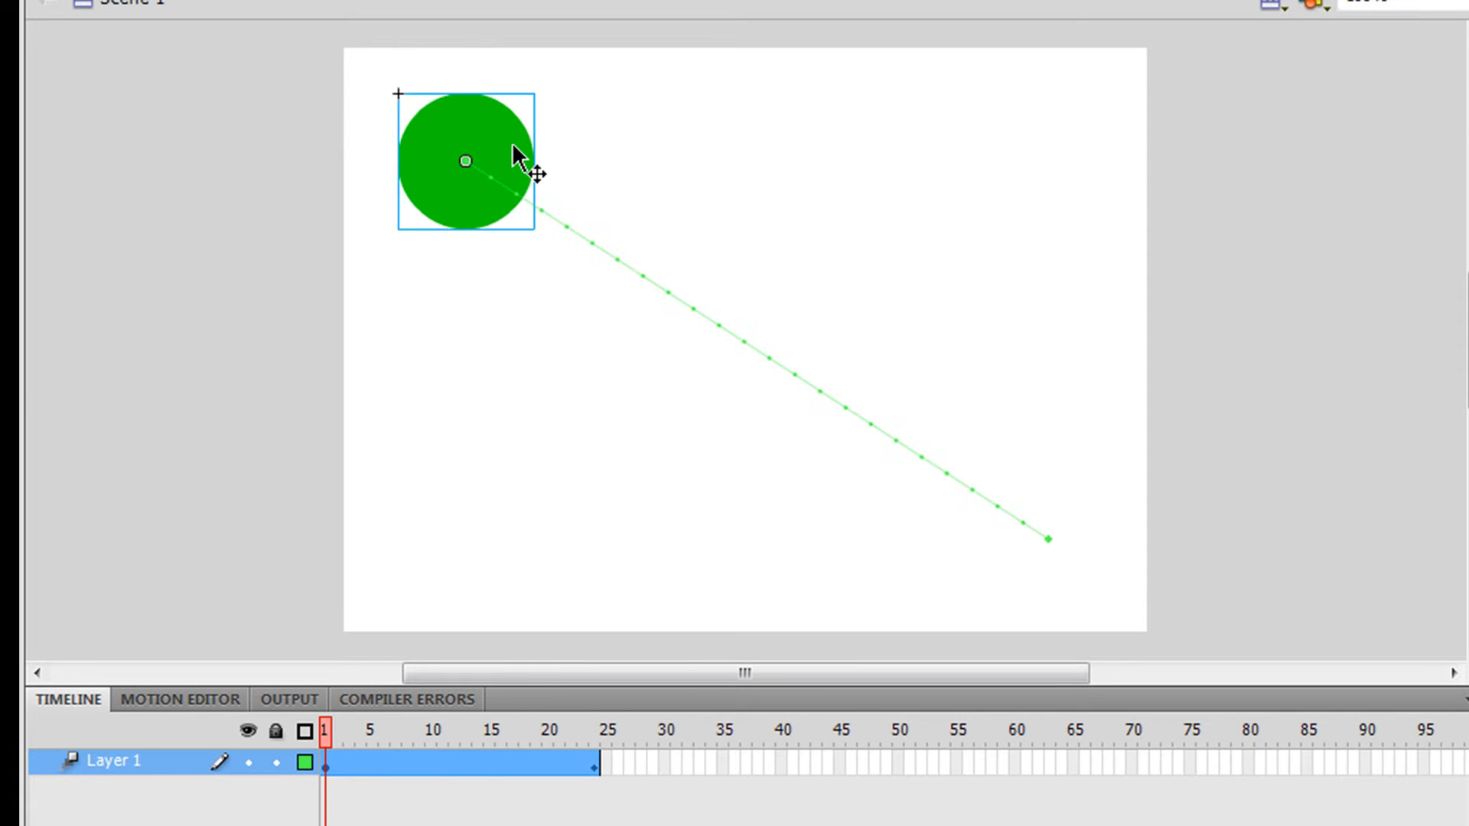
{"action": "key", "text": "ctrl+z"}
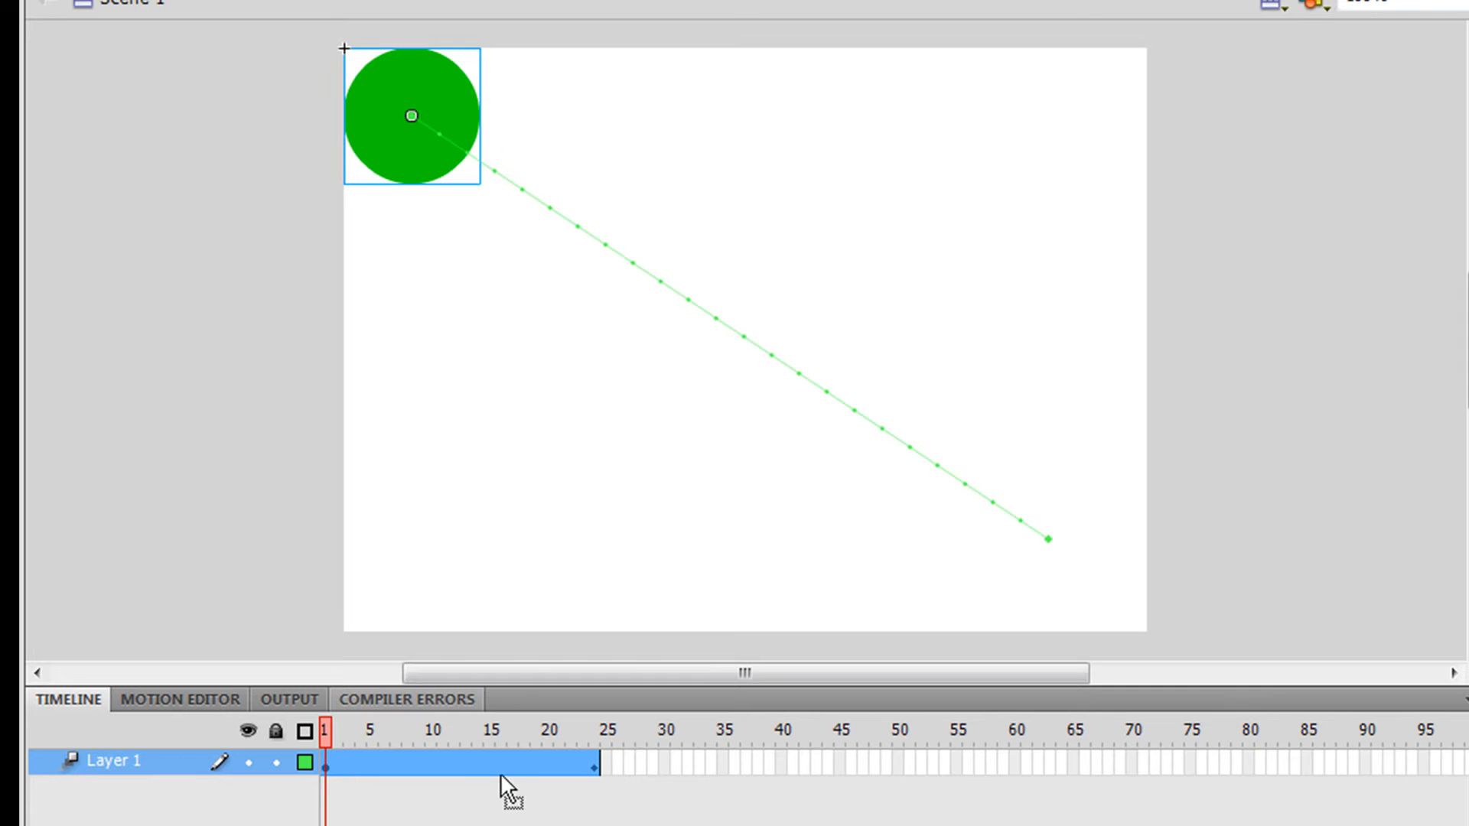
{"action": "left_click", "coordinate": [464, 773]}
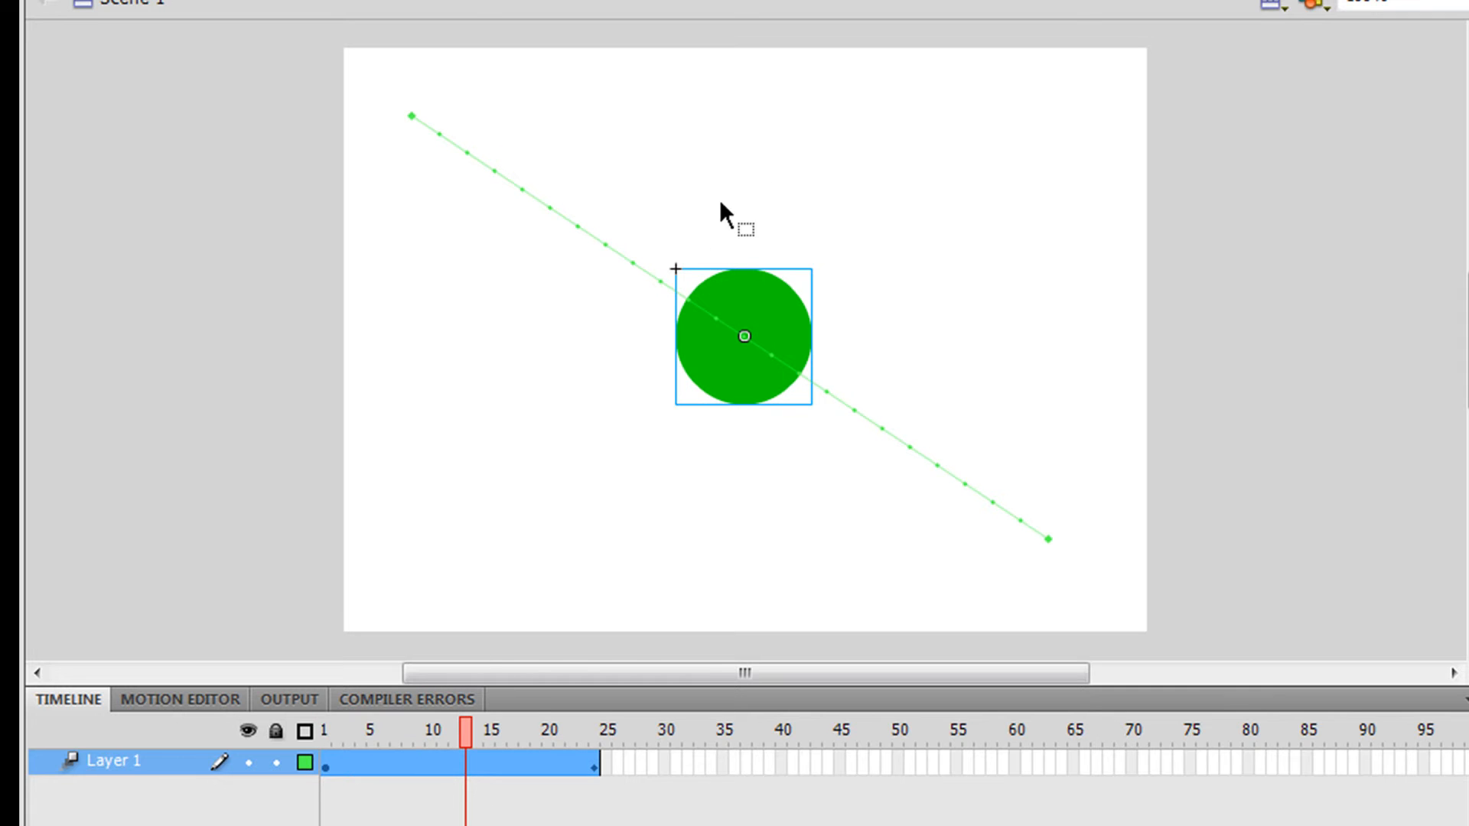
{"action": "left_click_drag", "start_coordinate": [728, 352], "coordinate": [655, 373]}
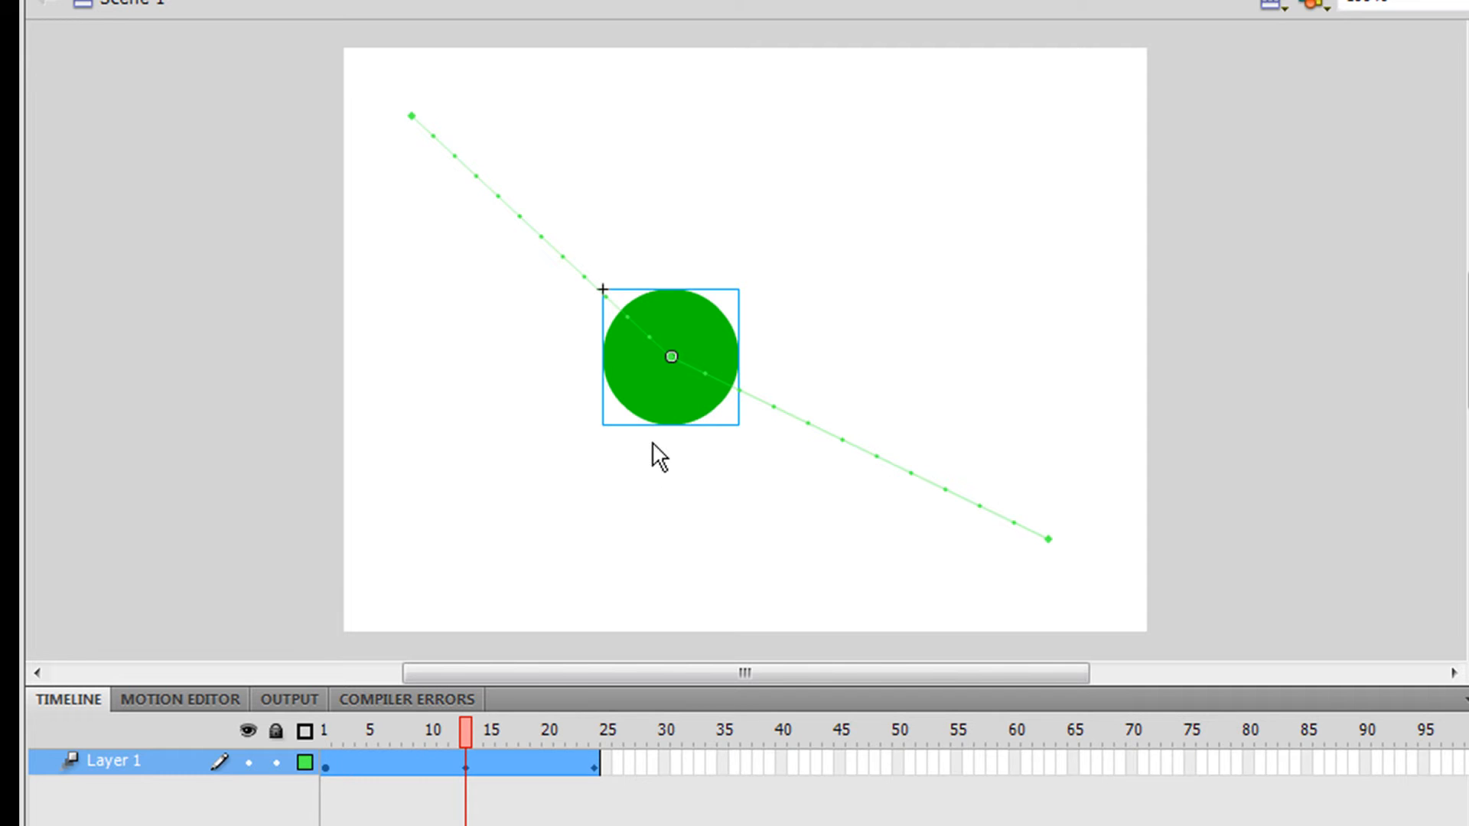
{"action": "left_click_drag", "start_coordinate": [656, 428], "coordinate": [469, 543]}
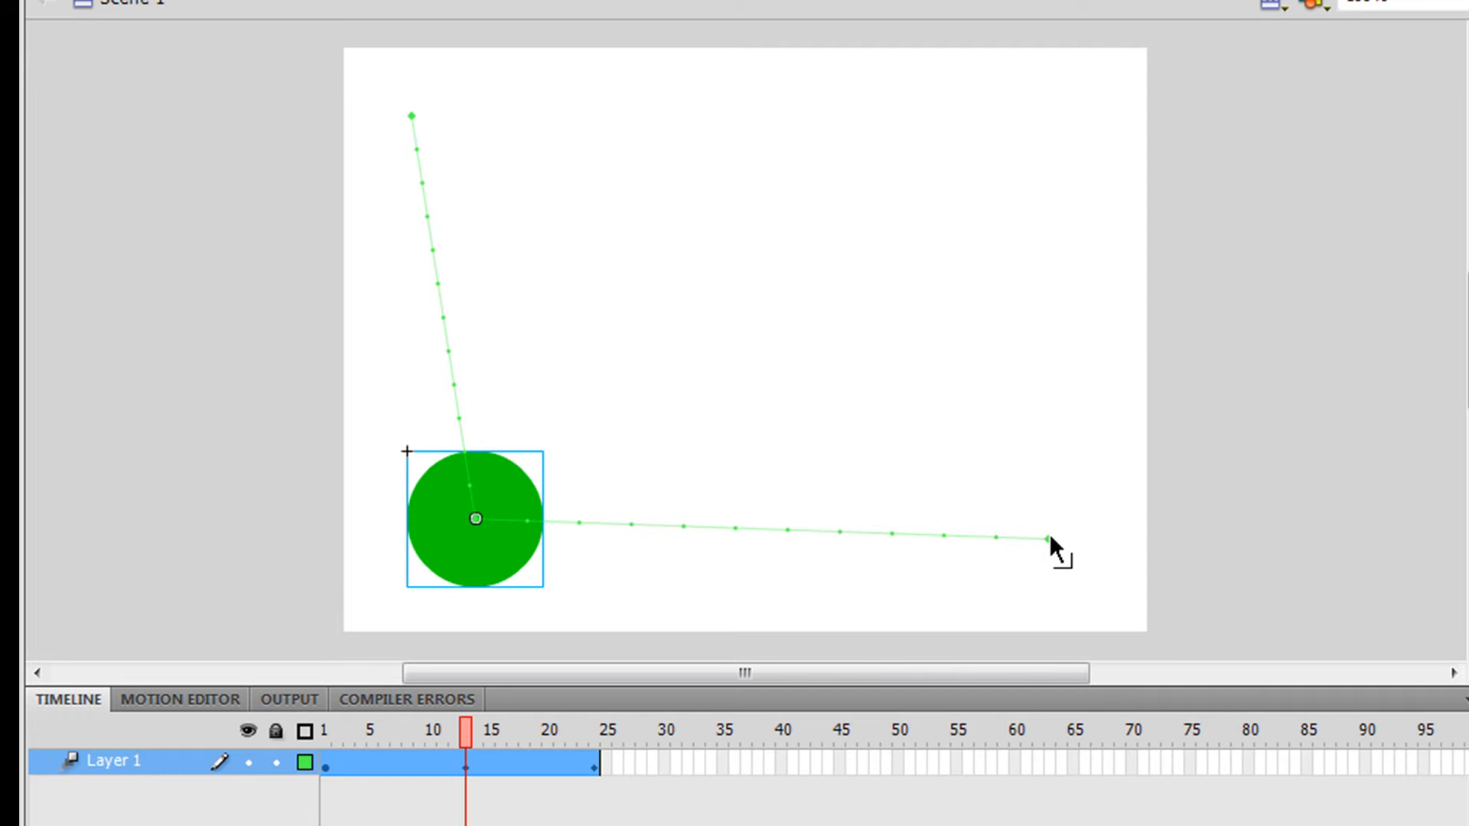
Step: Preview the movie in a test window
{"action": "key", "text": "ctrl+Return"}
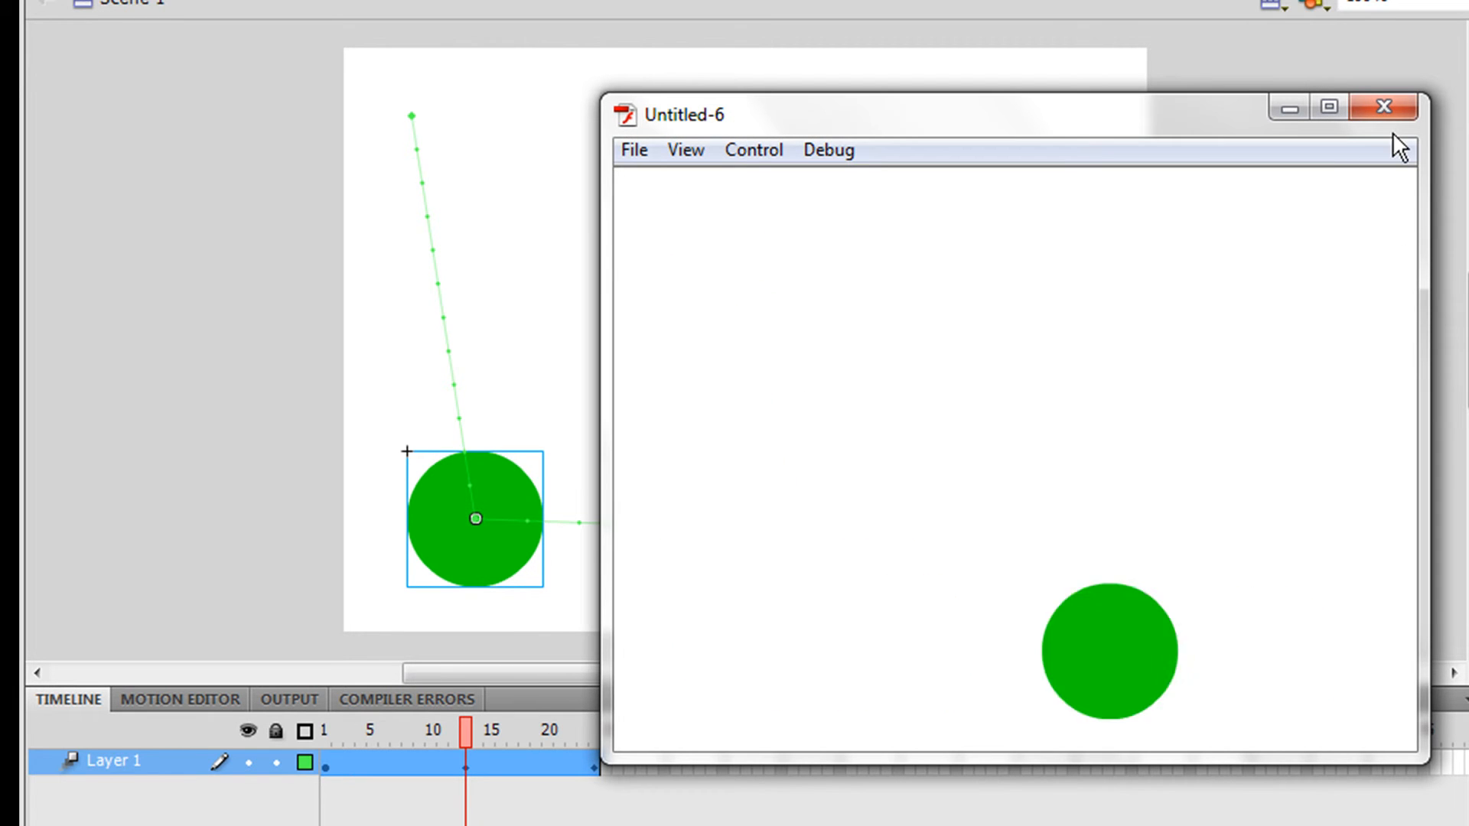
{"action": "left_click", "coordinate": [1397, 107]}
Step: Undo the middle-frame repositioning of the circle
{"action": "left_click_drag", "start_coordinate": [457, 736], "coordinate": [410, 701]}
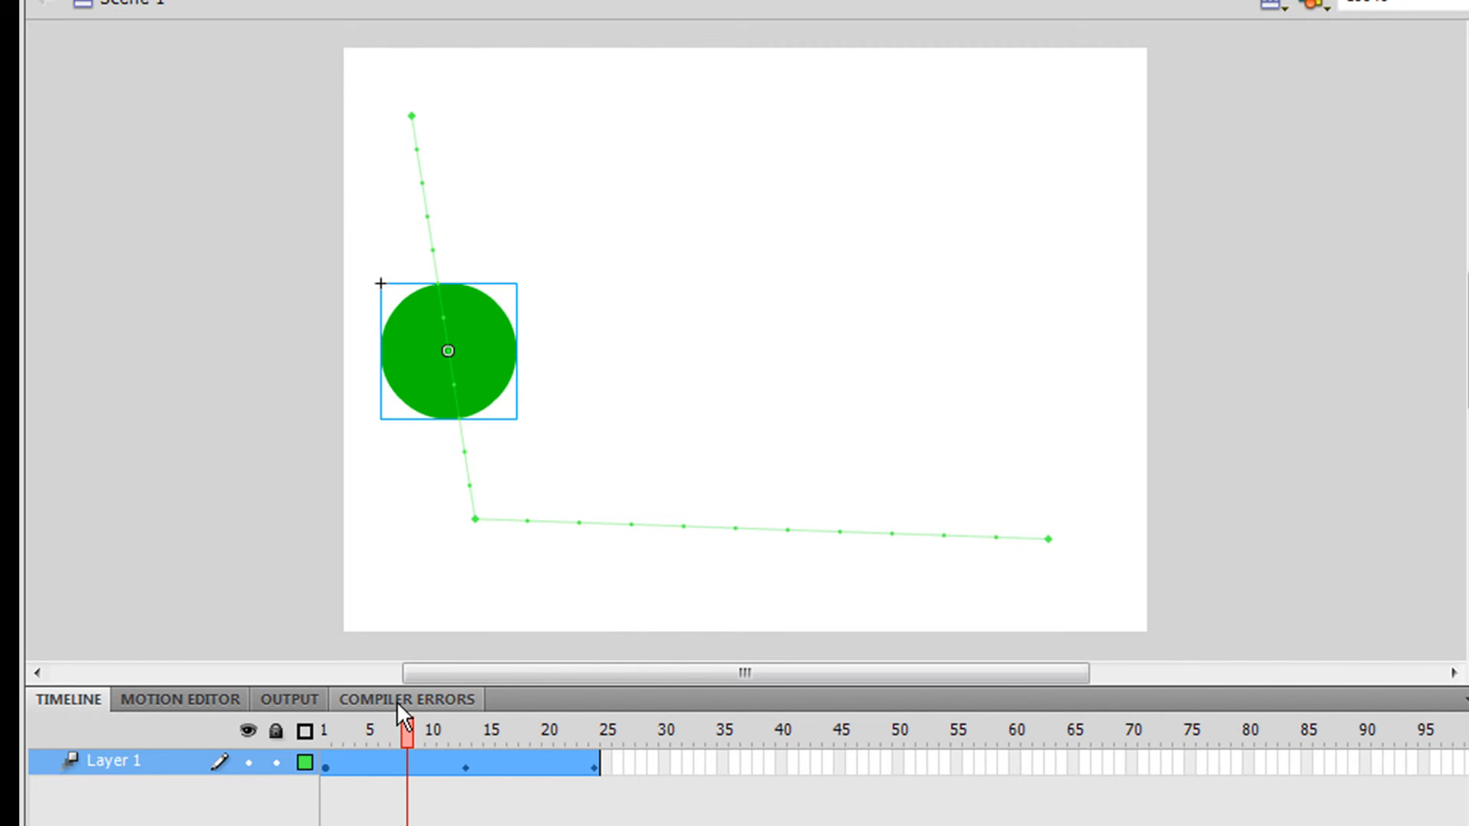
{"action": "key", "text": "ctrl+z"}
{"action": "key", "text": "ctrl+z"}
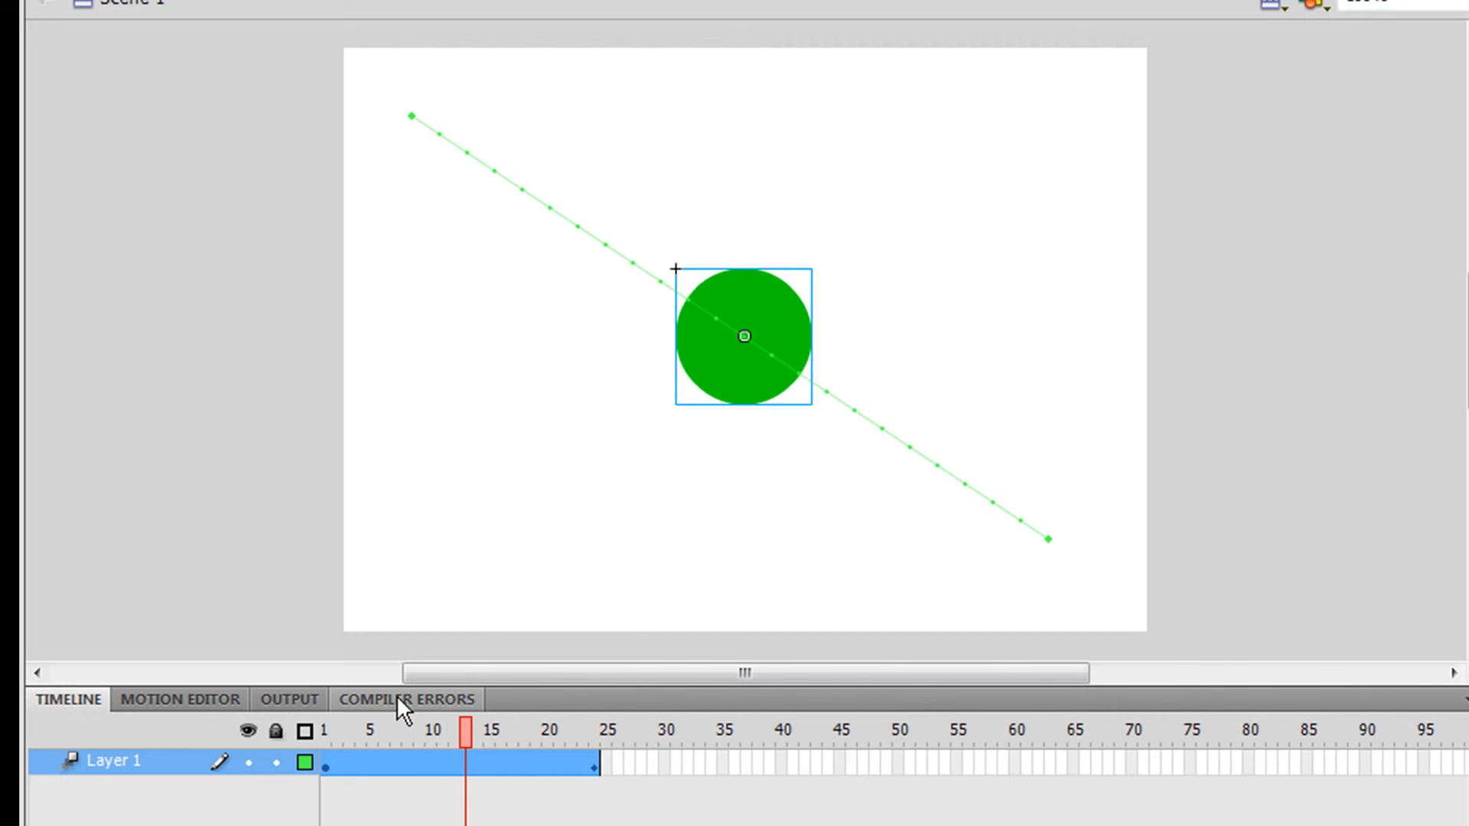
{"action": "key", "text": "ctrl+z"}
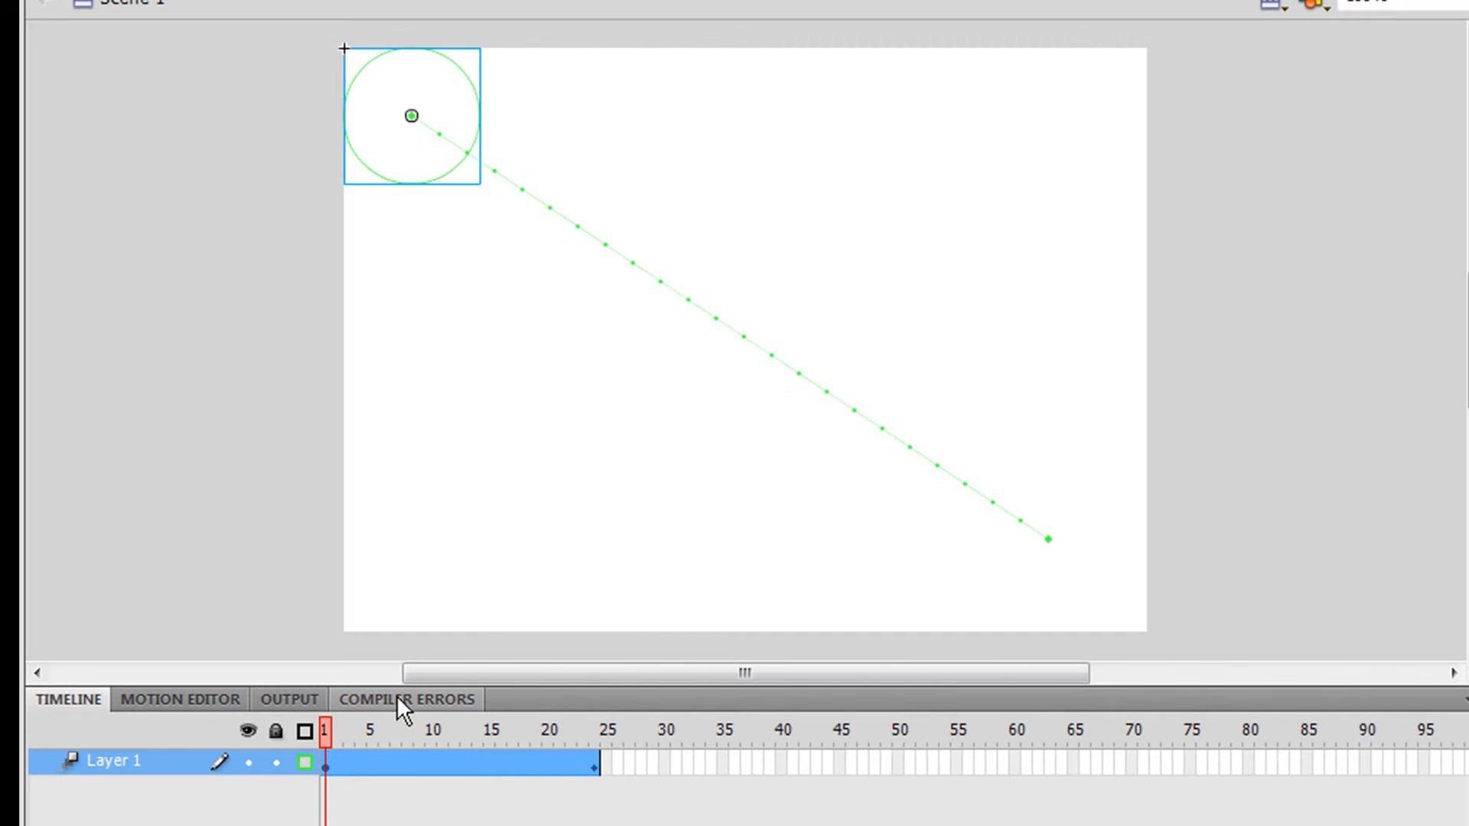
Step: At frame 10, move the circle straight down to the stage's bottom edge to make a bounce point
{"action": "left_click", "coordinate": [305, 762]}
{"action": "left_click", "coordinate": [596, 768]}
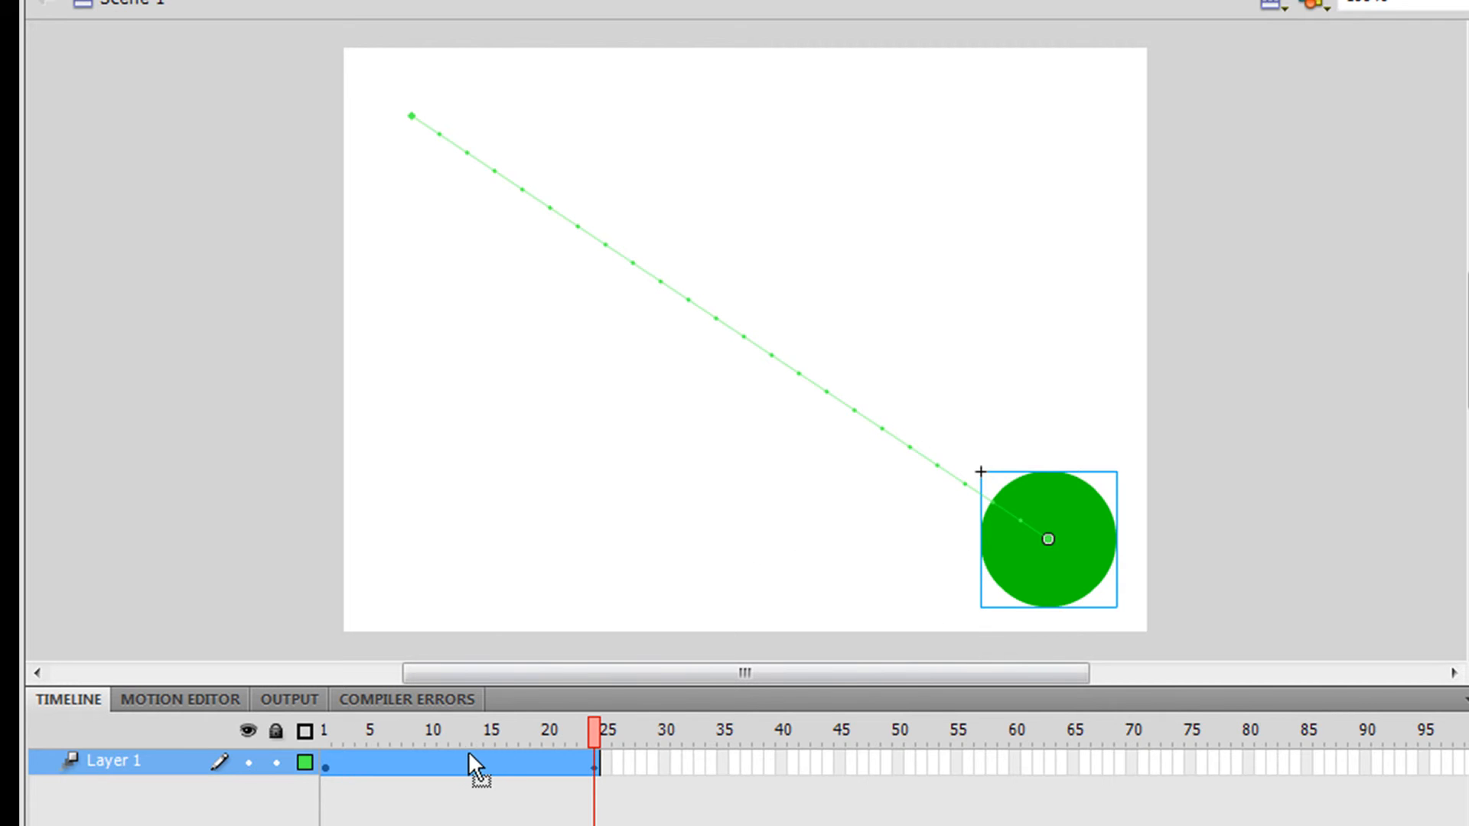
{"action": "left_click", "coordinate": [443, 759]}
{"action": "left_click_drag", "start_coordinate": [686, 332], "coordinate": [685, 557]}
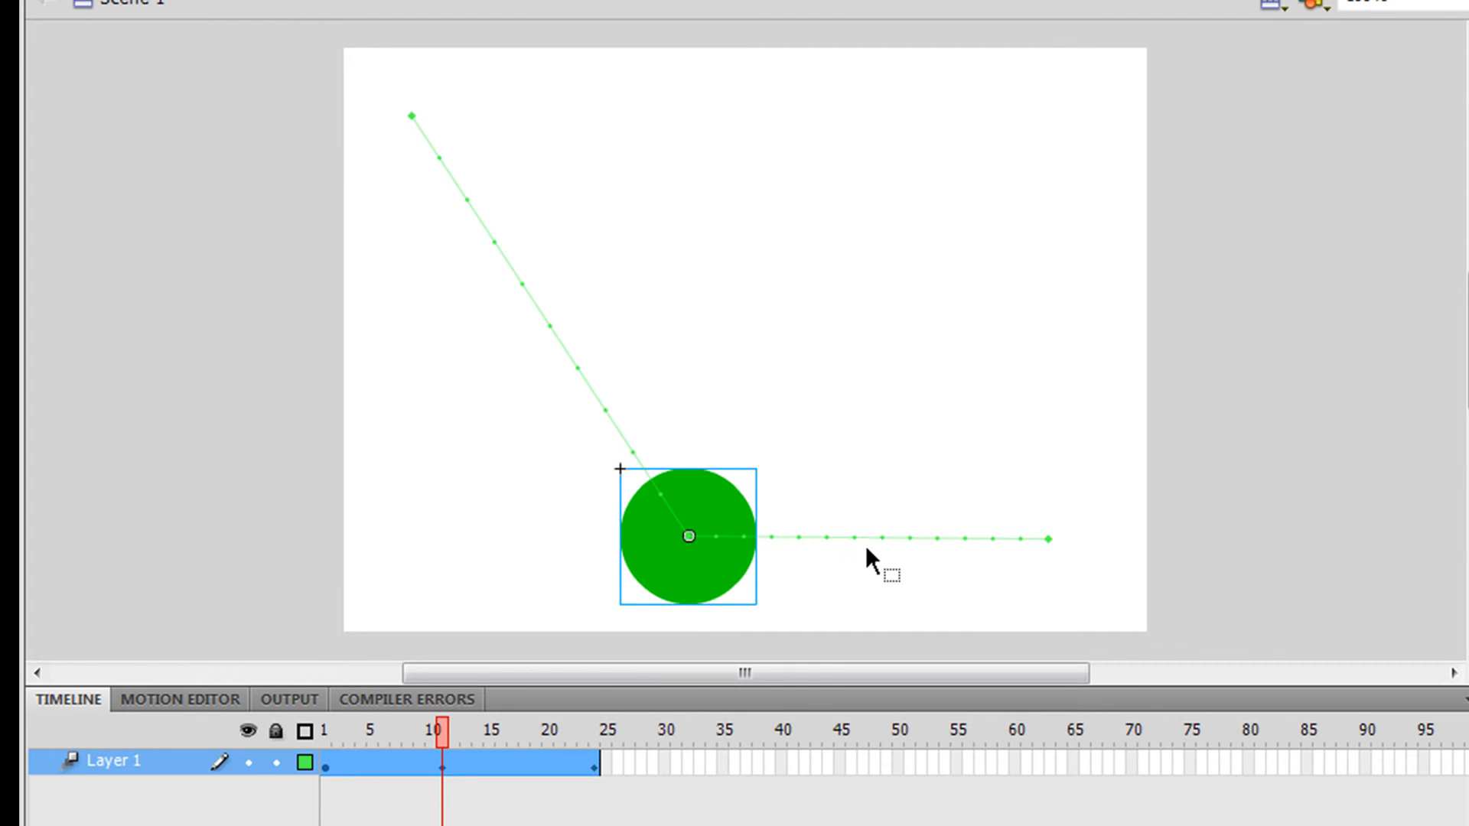
Step: Bend the path segment after the bounce upward into an arc and test the movie
{"action": "left_click_drag", "start_coordinate": [866, 539], "coordinate": [880, 345]}
{"action": "key", "text": "ctrl+Return"}
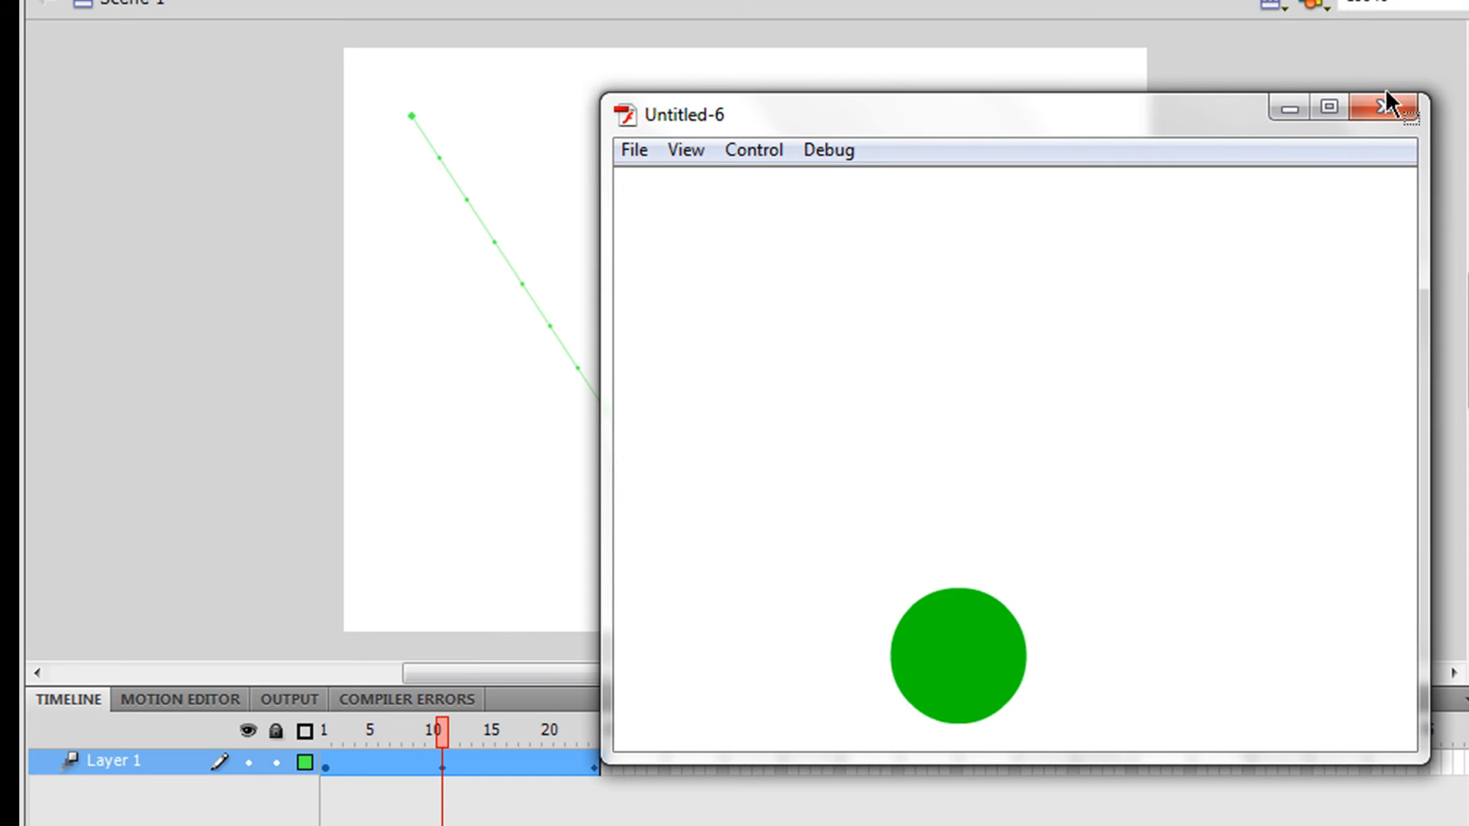
{"action": "left_click", "coordinate": [1402, 113]}
Step: Bend the path's first segment, from the top-left start to the bounce point, outward into a curve
{"action": "left_click_drag", "start_coordinate": [458, 728], "coordinate": [315, 730]}
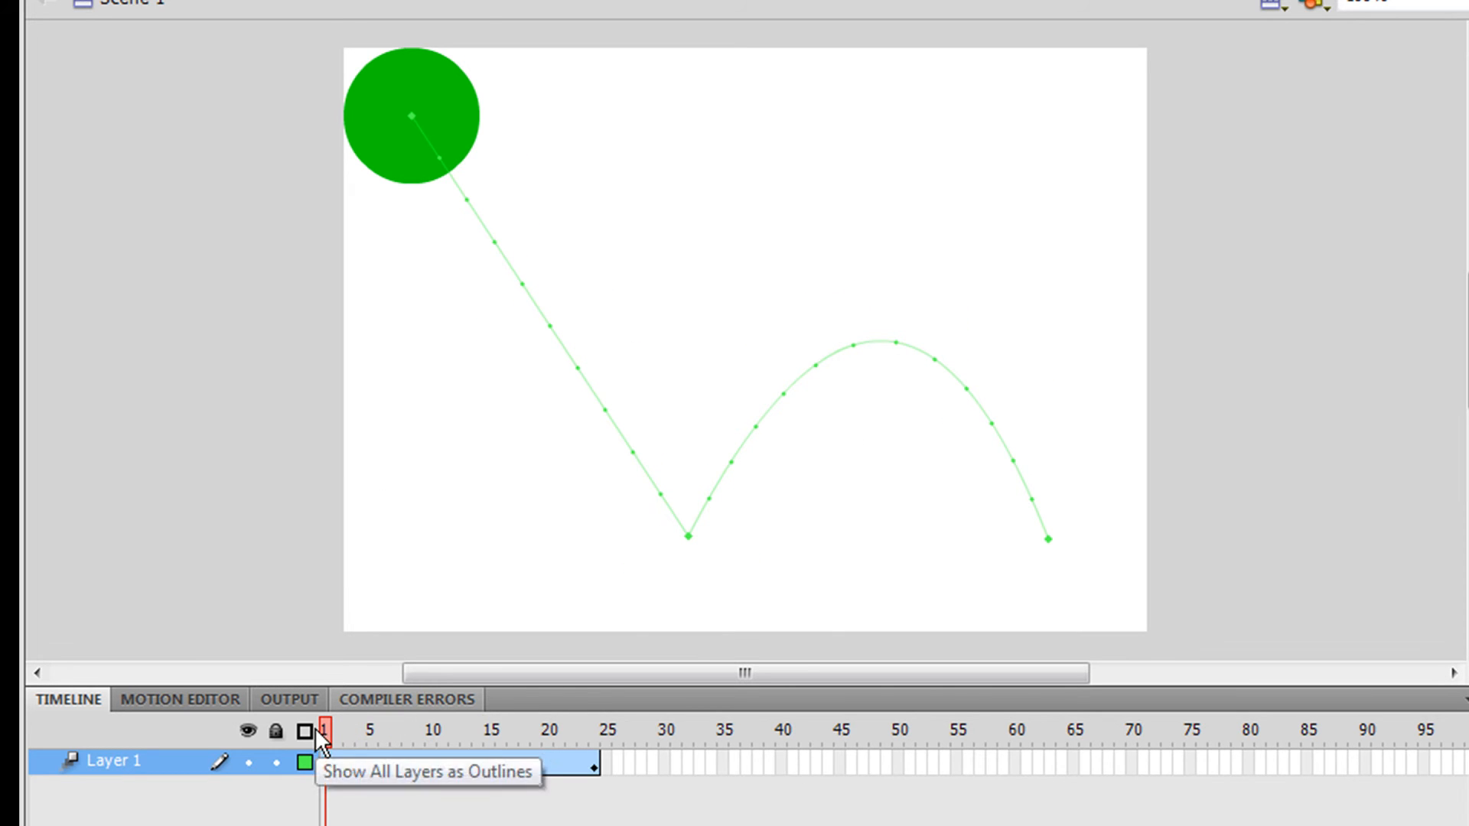
{"action": "left_click", "coordinate": [363, 734]}
{"action": "left_click_drag", "start_coordinate": [376, 733], "coordinate": [453, 739]}
{"action": "left_click_drag", "start_coordinate": [520, 275], "coordinate": [580, 223]}
{"action": "left_click_drag", "start_coordinate": [468, 737], "coordinate": [143, 751]}
Step: Select the motion tween, set its Ease to 100, and preview the movie in a test window
{"action": "left_click", "coordinate": [678, 493]}
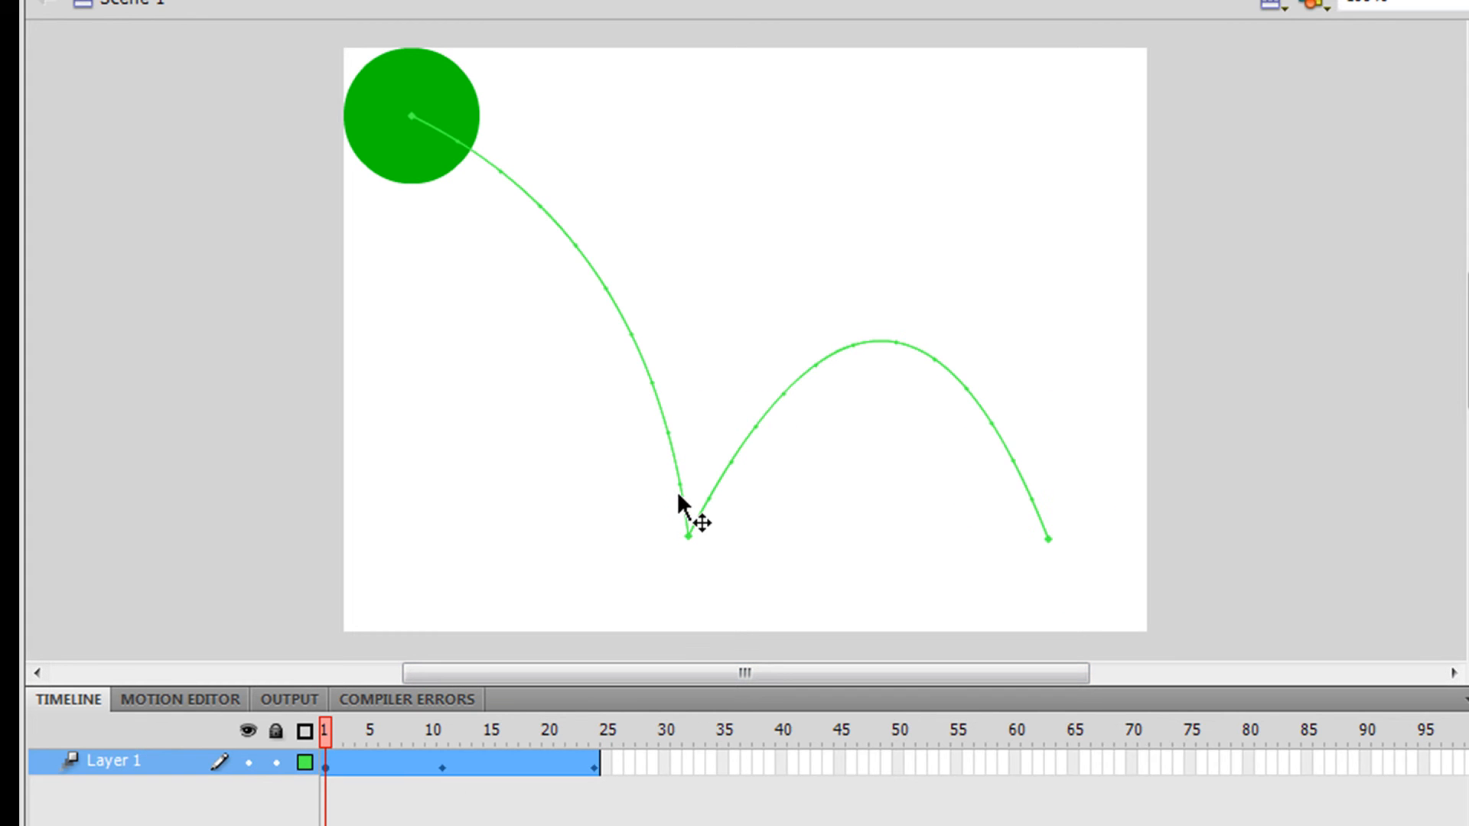
{"action": "left_click_drag", "start_coordinate": [677, 490], "coordinate": [861, 515]}
{"action": "left_click_drag", "start_coordinate": [343, 728], "coordinate": [300, 690]}
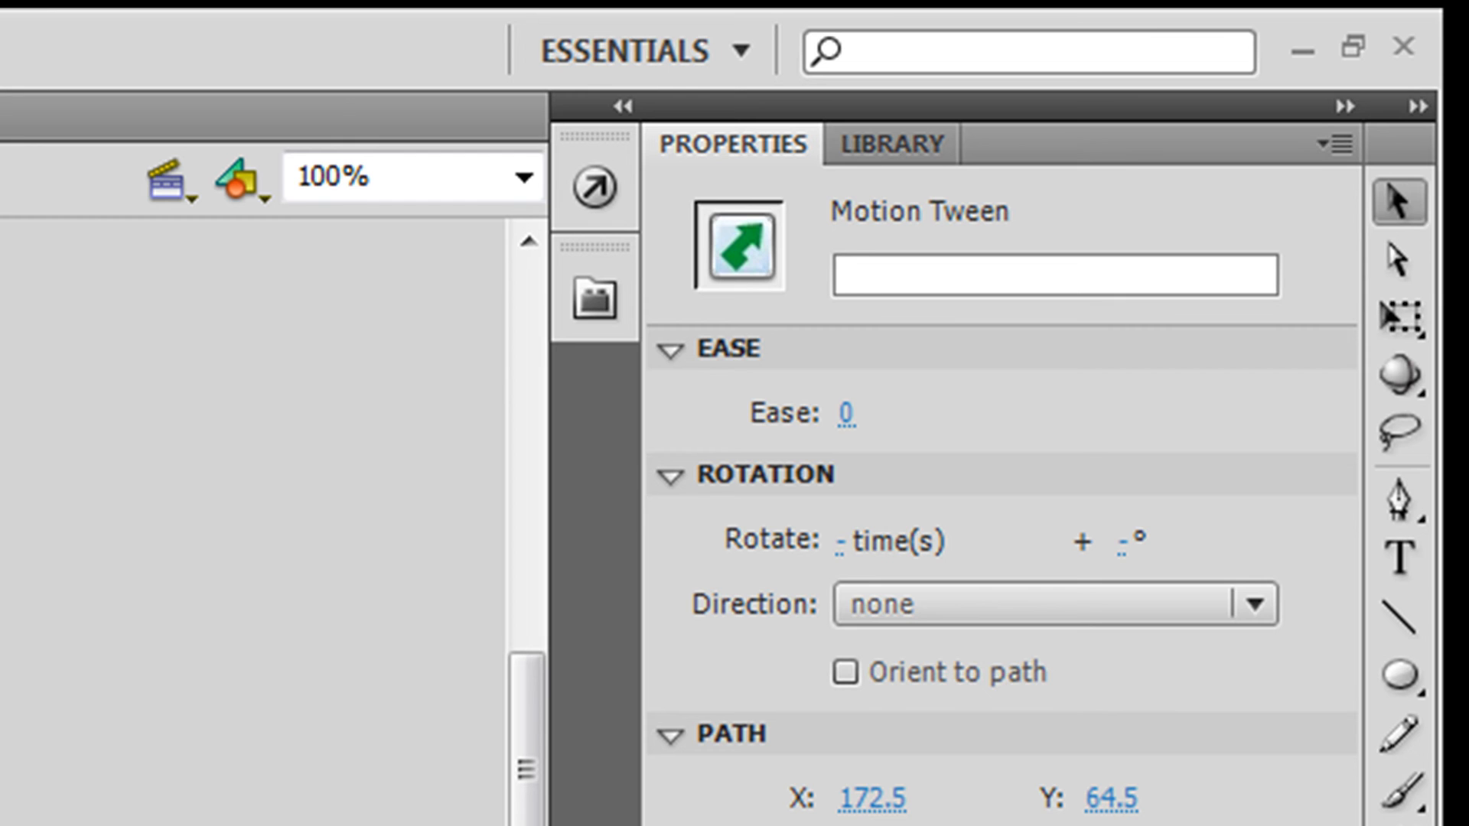
{"action": "key", "text": "Escape"}
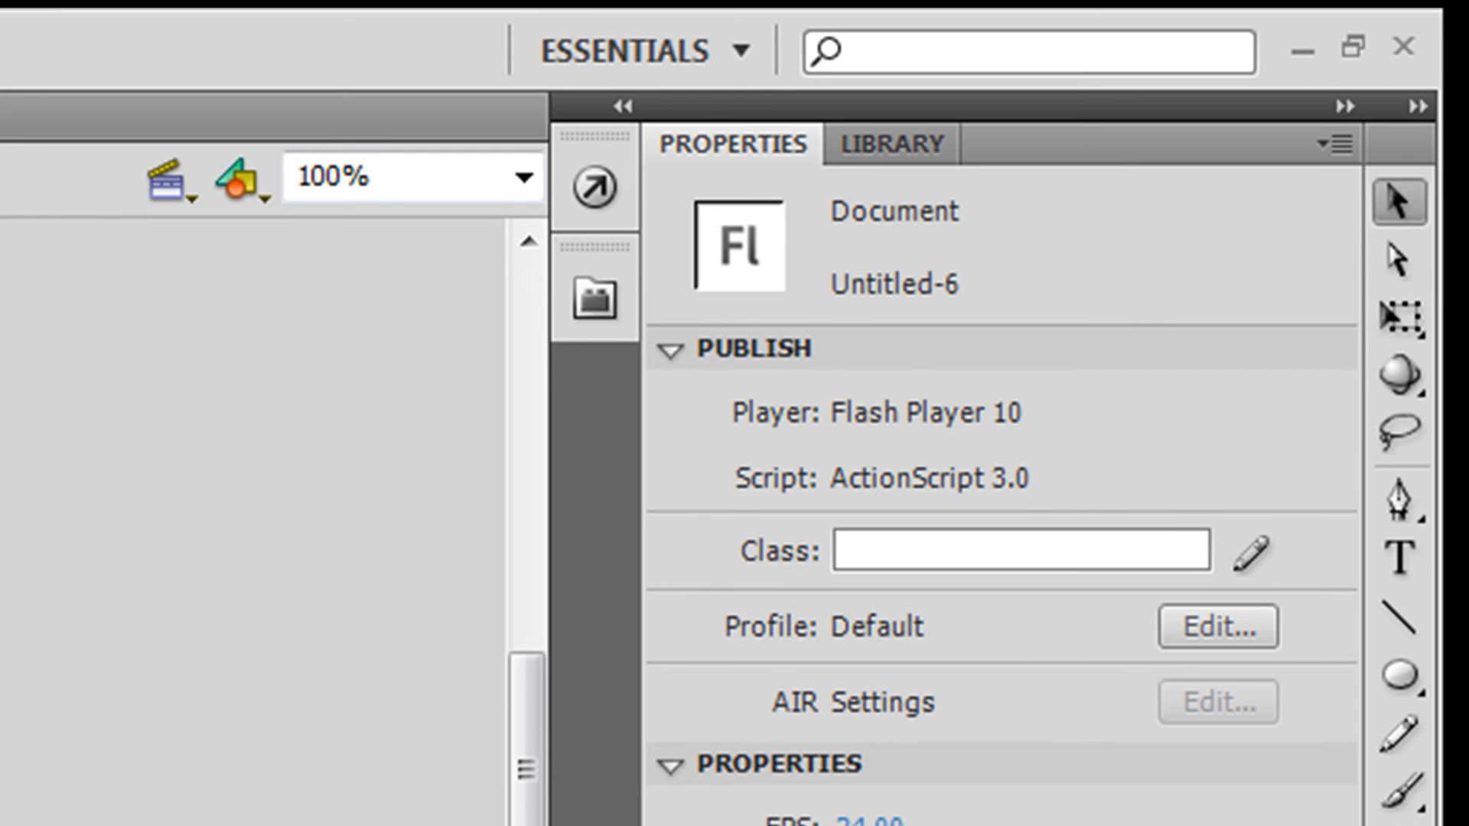
{"action": "left_click", "coordinate": [251, 825]}
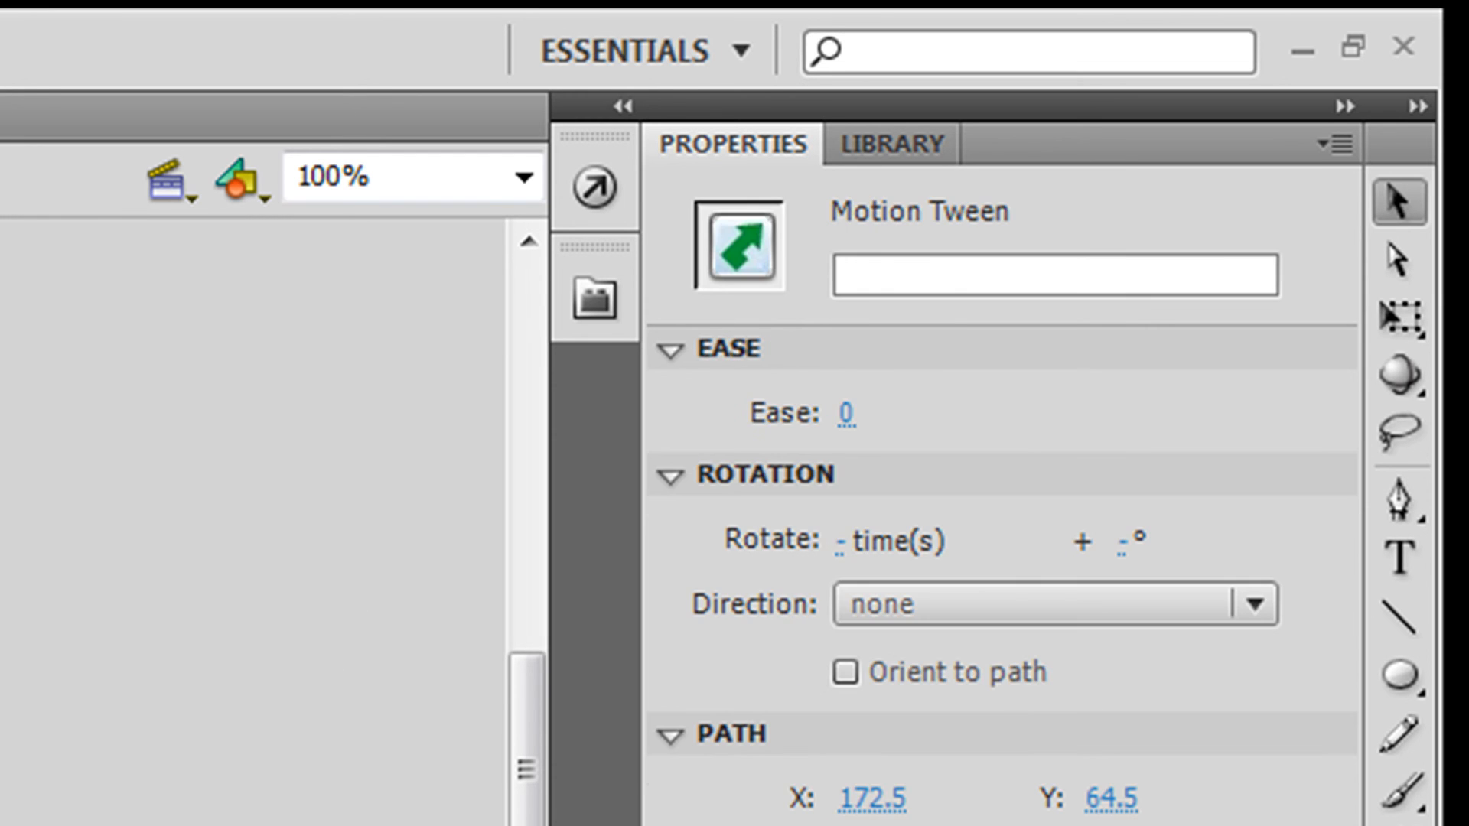
{"action": "left_click", "coordinate": [849, 409]}
{"action": "type", "text": "100"}
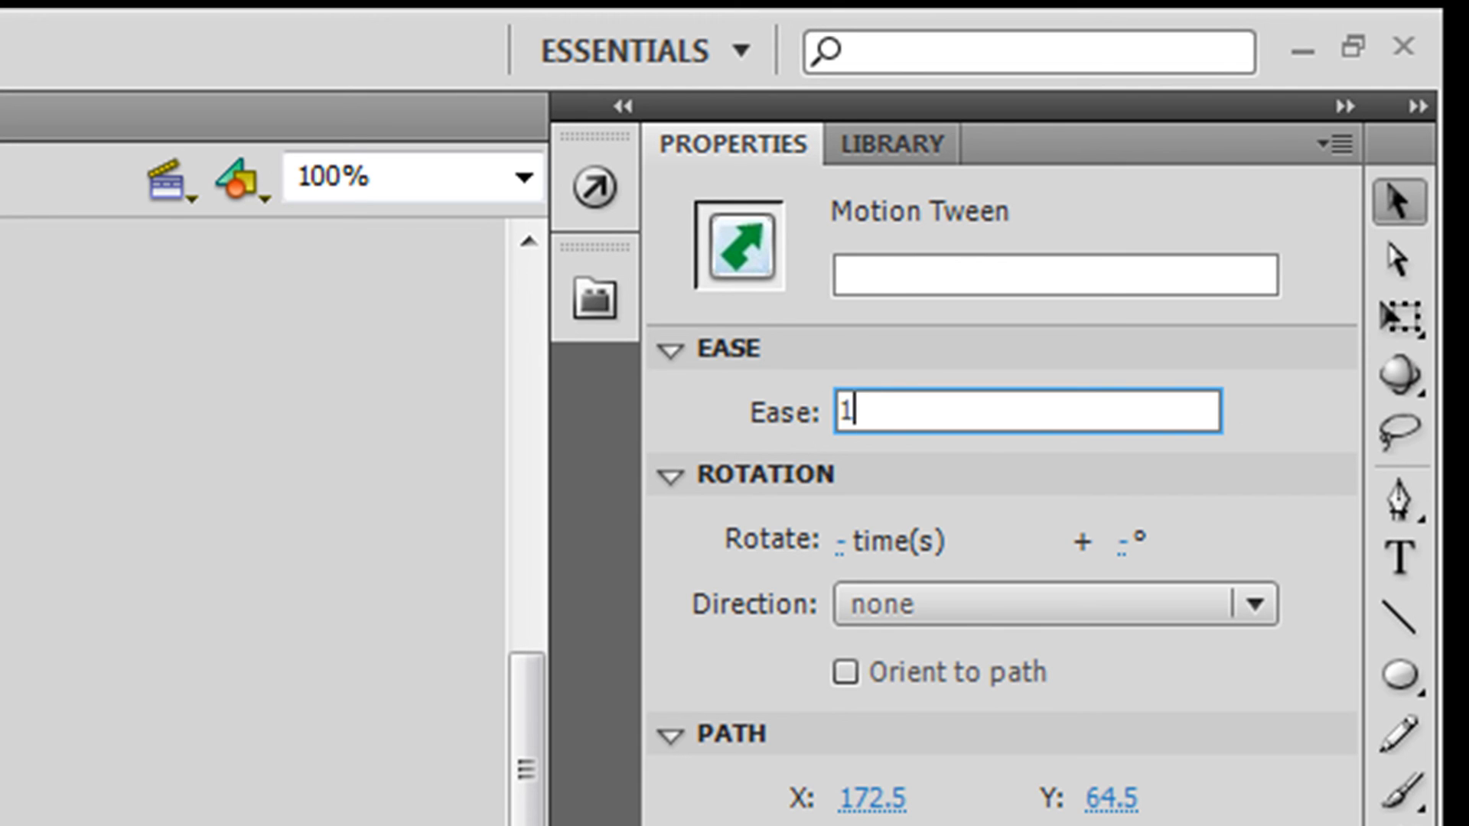
{"action": "key", "text": "Return"}
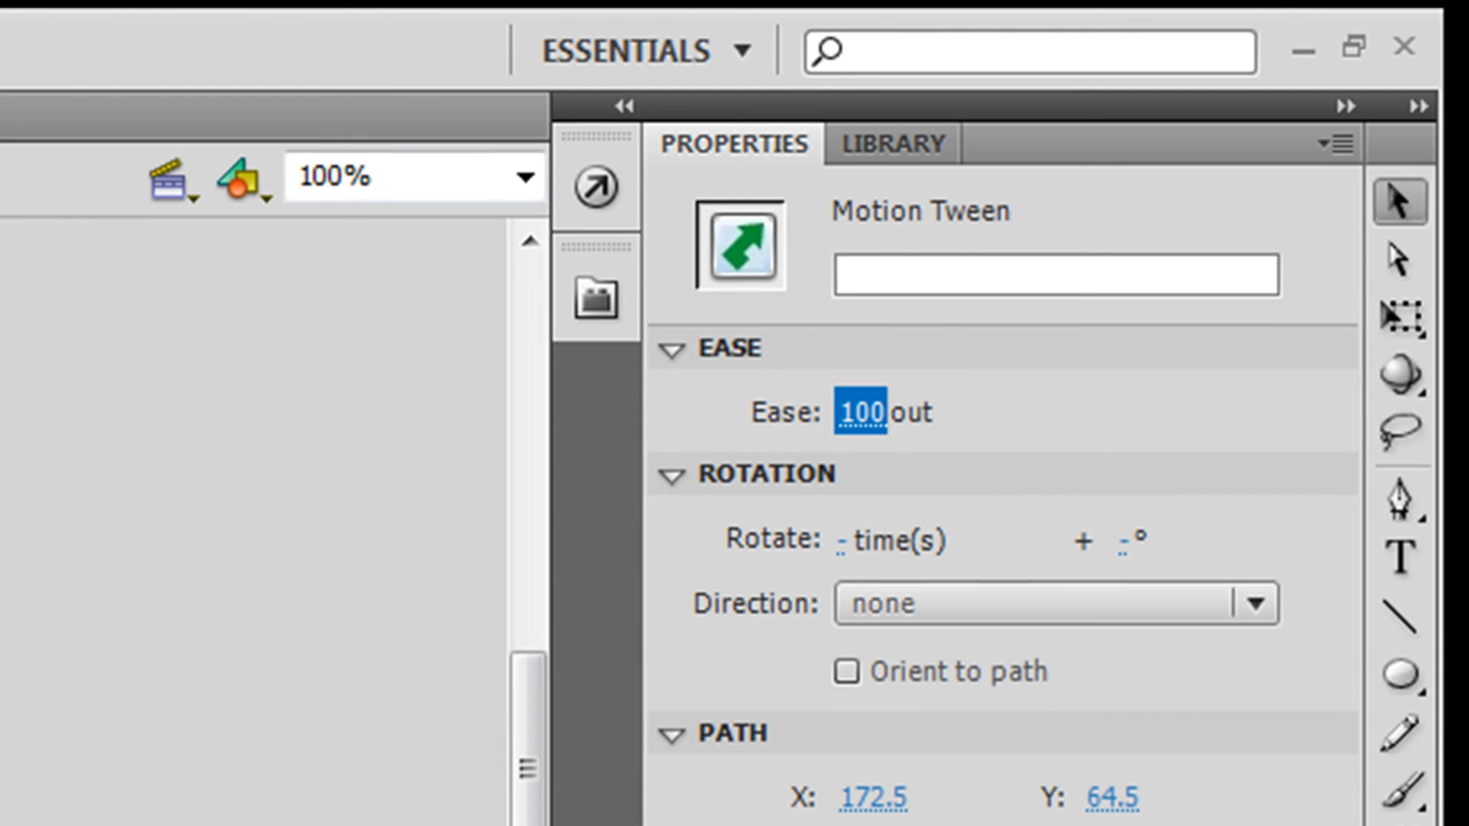
{"action": "key", "text": "ctrl+Return"}
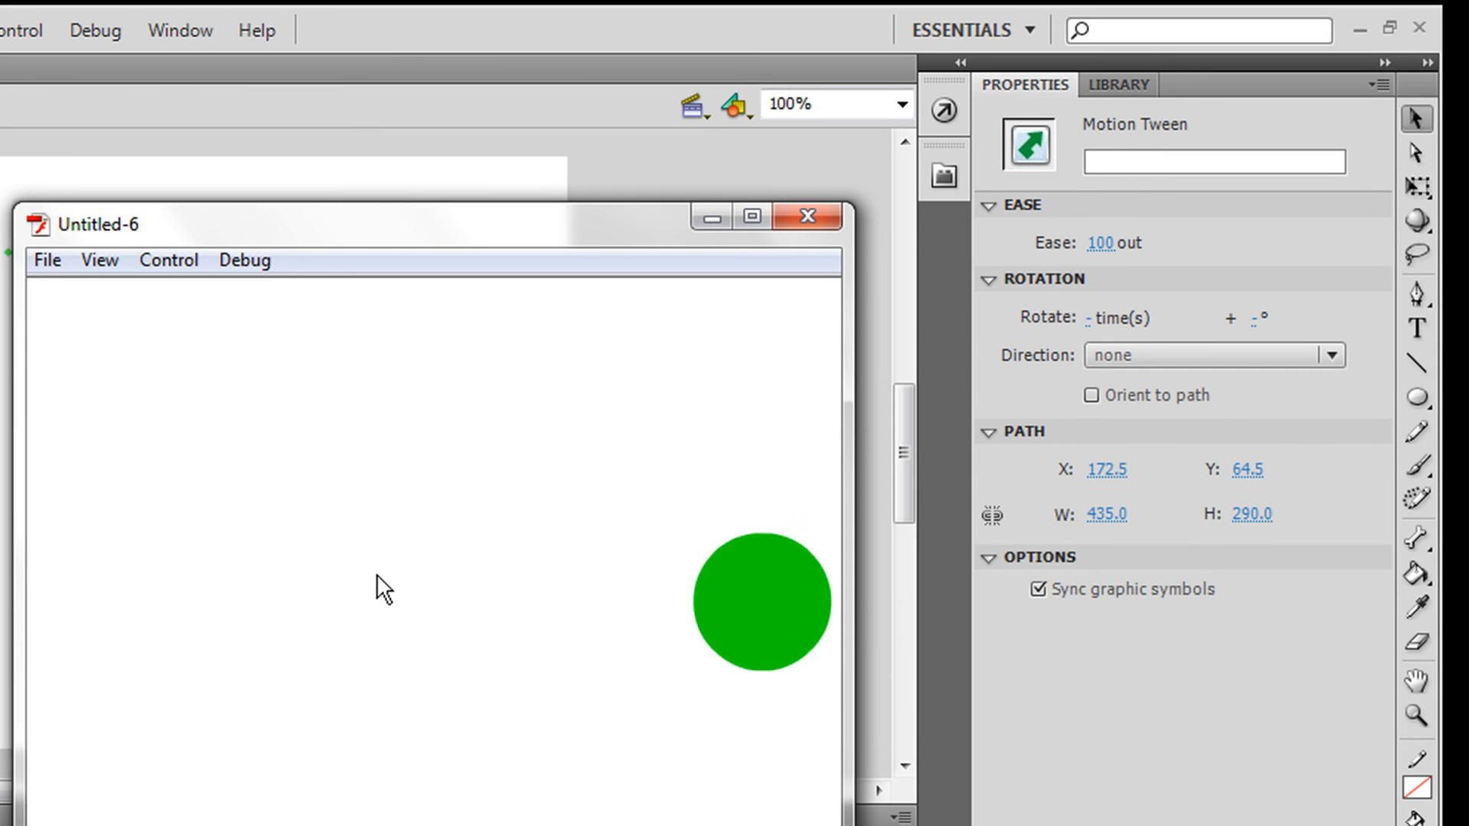
{"action": "left_click", "coordinate": [829, 216]}
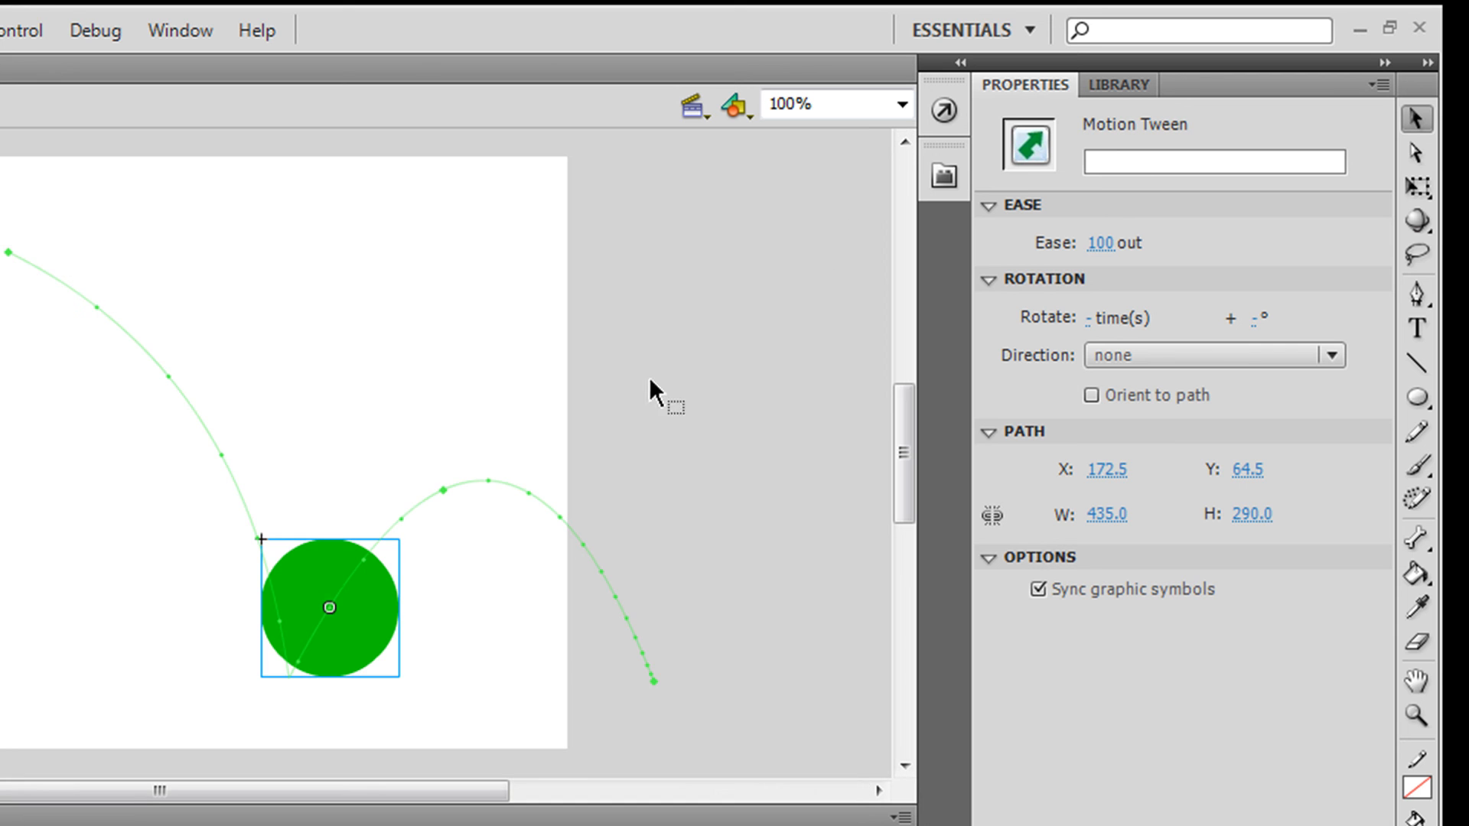
Step: Preview the eased bounce animation again in a test window, then close it
{"action": "left_click", "coordinate": [412, 514]}
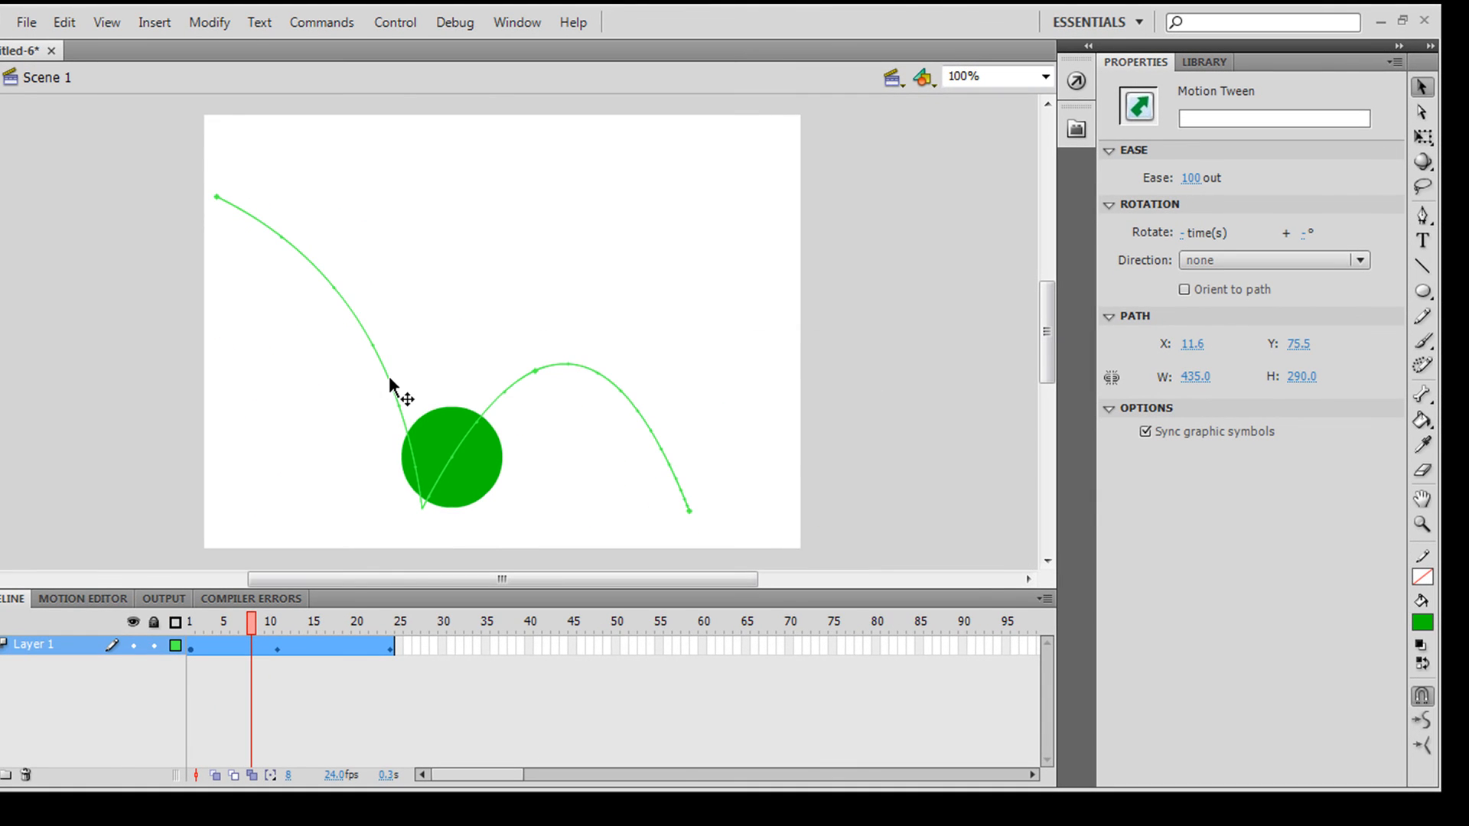
{"action": "key", "text": "ctrl+Return"}
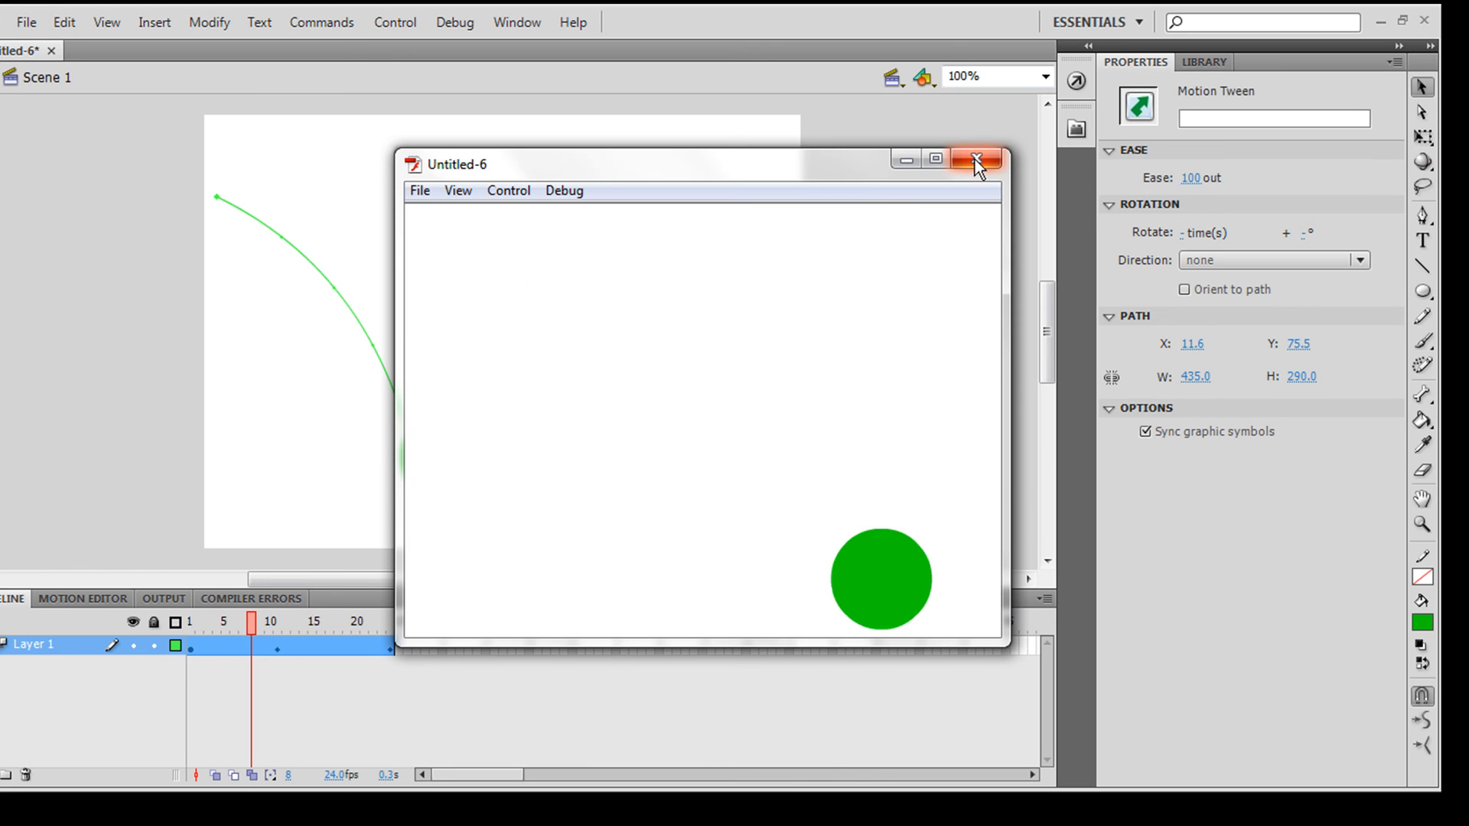
{"action": "left_click", "coordinate": [973, 160]}
Step: Set the motion tween's Ease to -100 (ease in) and test the movie
{"action": "left_click_drag", "start_coordinate": [1173, 181], "coordinate": [887, 215]}
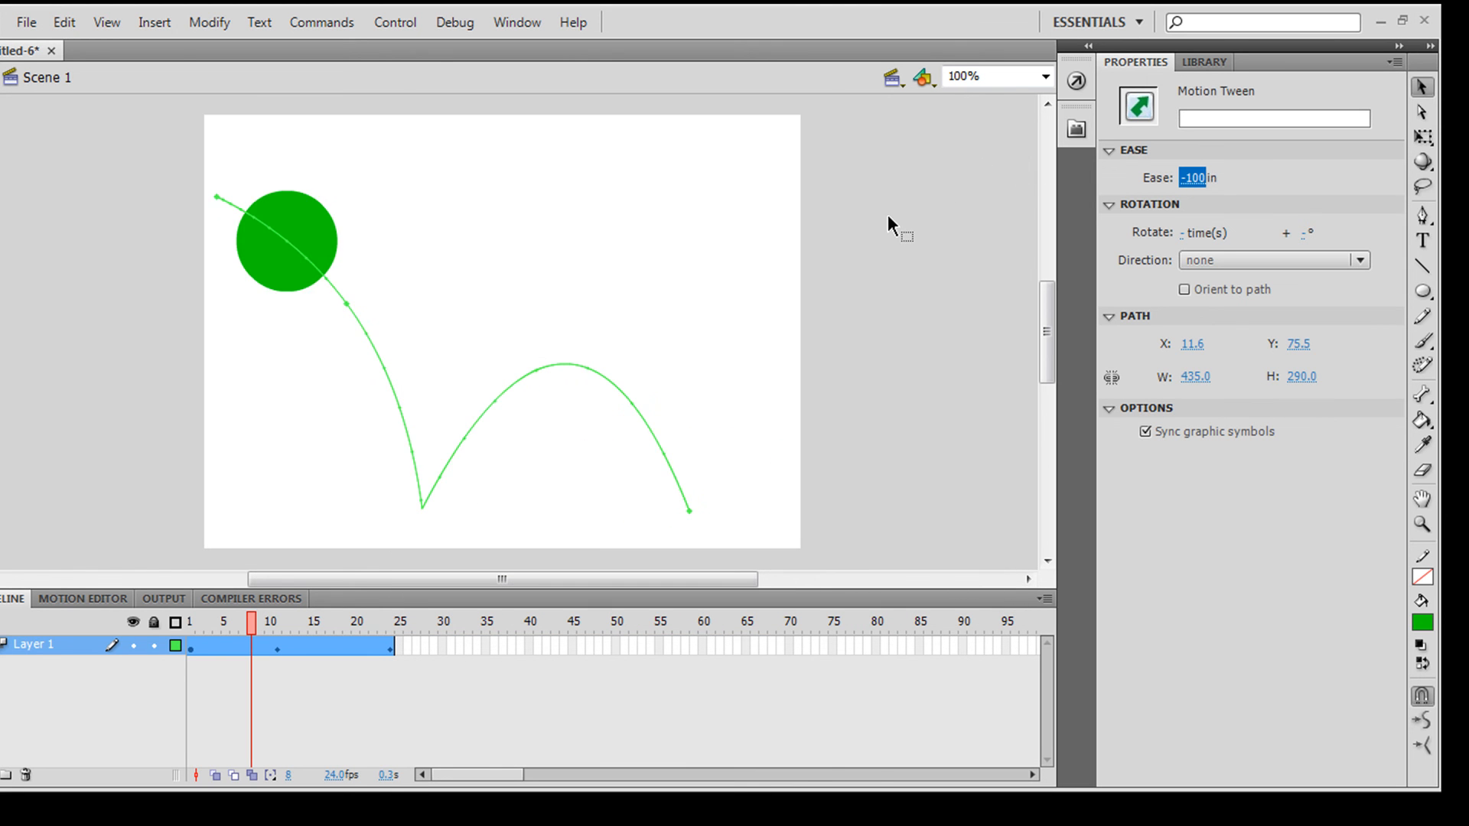
{"action": "left_click", "coordinate": [887, 215]}
{"action": "key", "text": "ctrl+Return"}
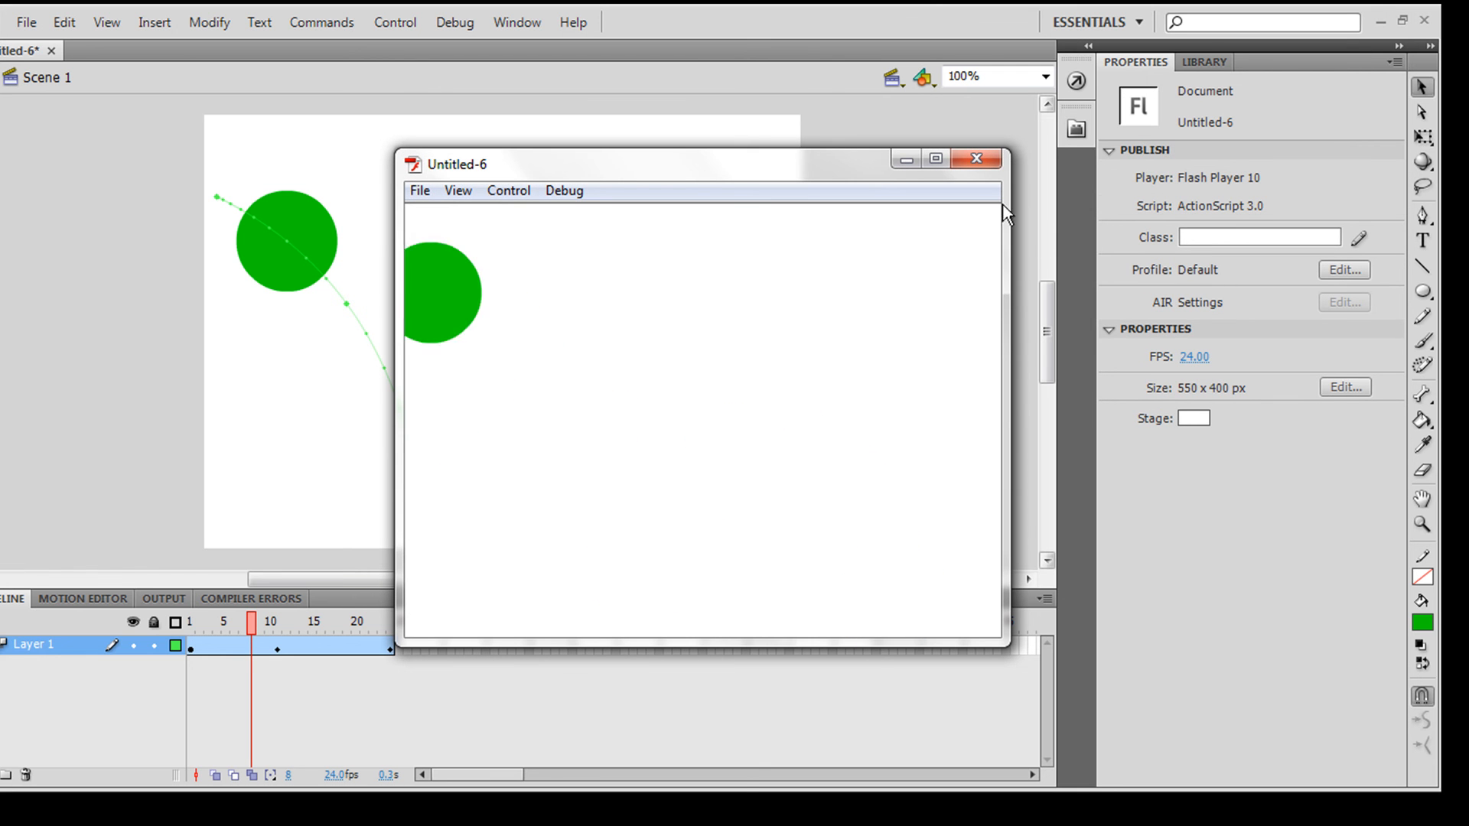
{"action": "left_click", "coordinate": [986, 161]}
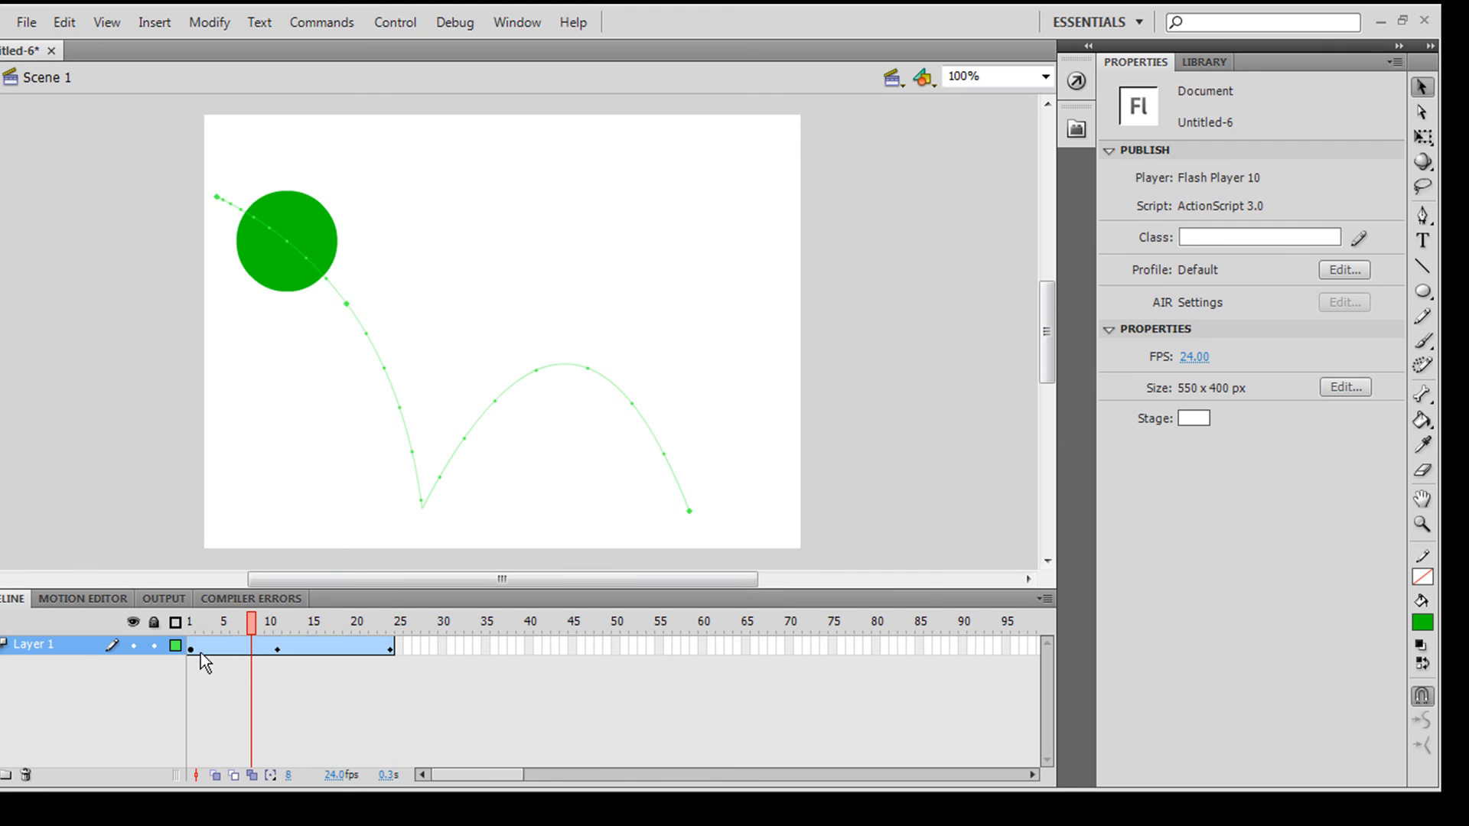
Step: Scrub the timeline, remove the motion tween from the circle, and scrub to frame 24
{"action": "left_click", "coordinate": [193, 644]}
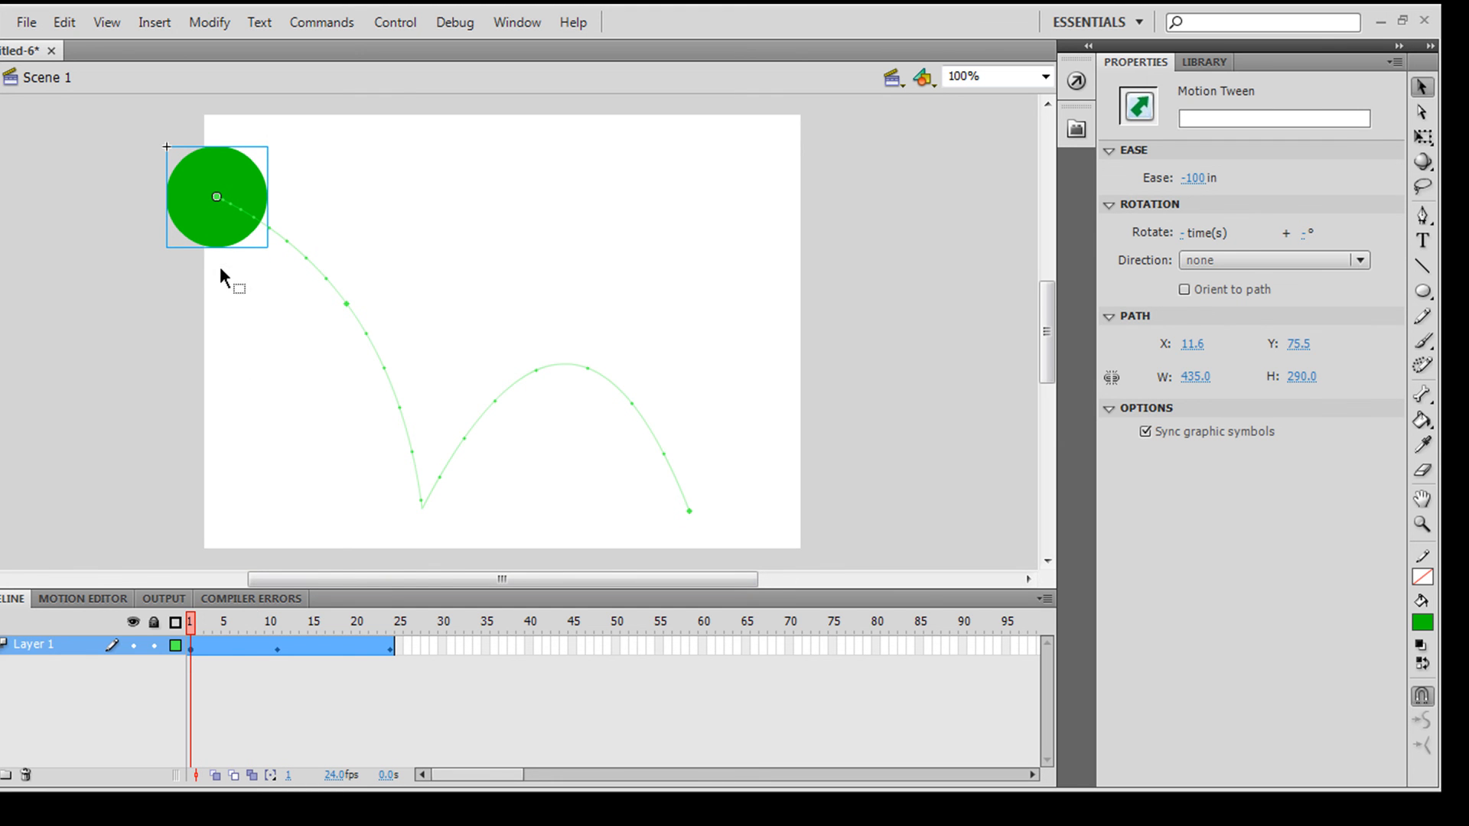
{"action": "mouse_move", "coordinate": [227, 626]}
{"action": "left_mouse_down"}
{"action": "mouse_move", "coordinate": [224, 645]}
{"action": "mouse_move", "coordinate": [252, 635]}
{"action": "left_mouse_up"}
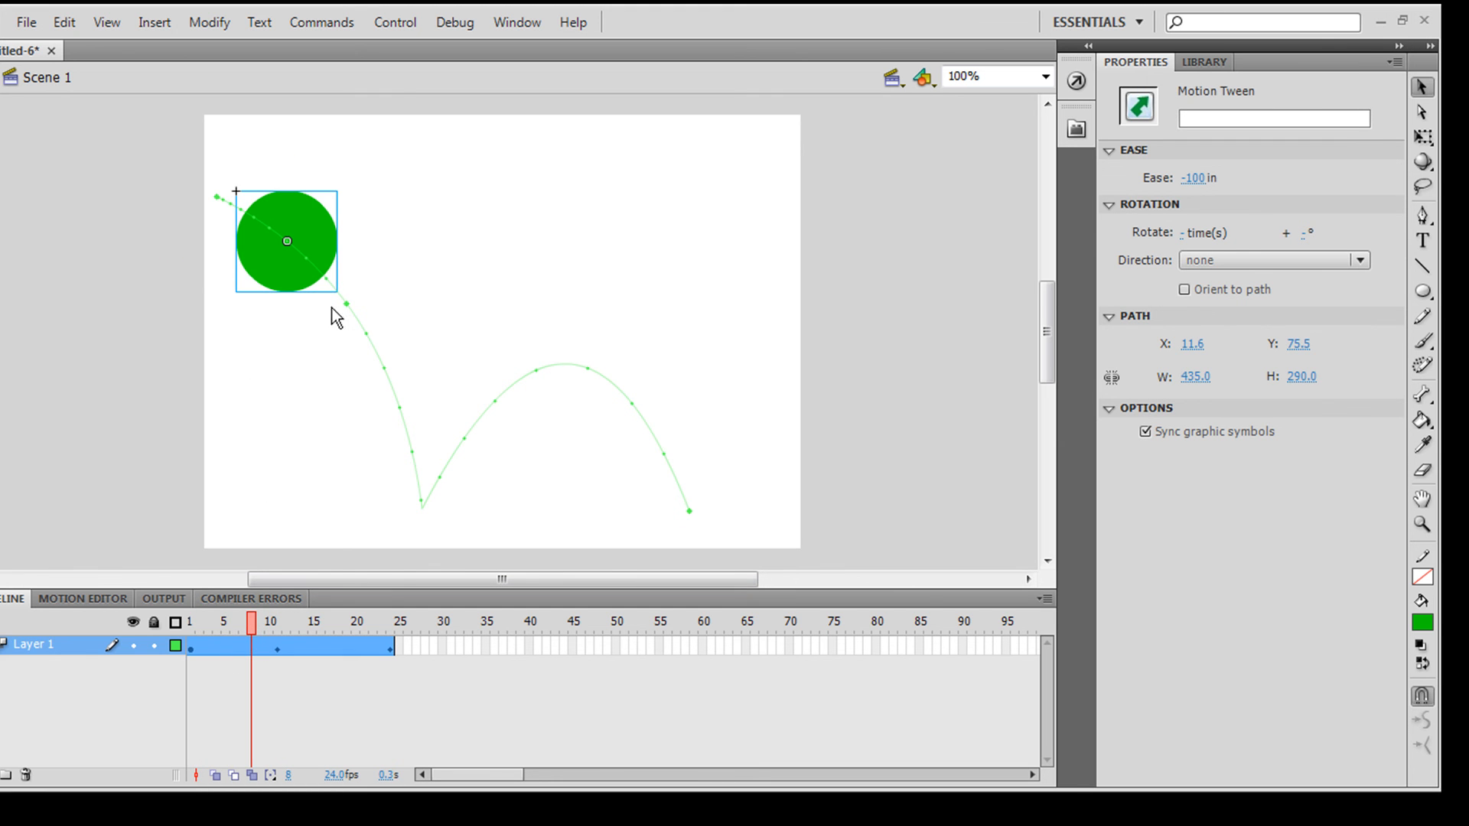
{"action": "left_click", "coordinate": [288, 240]}
{"action": "right_click", "coordinate": [285, 236]}
{"action": "left_click", "coordinate": [440, 166]}
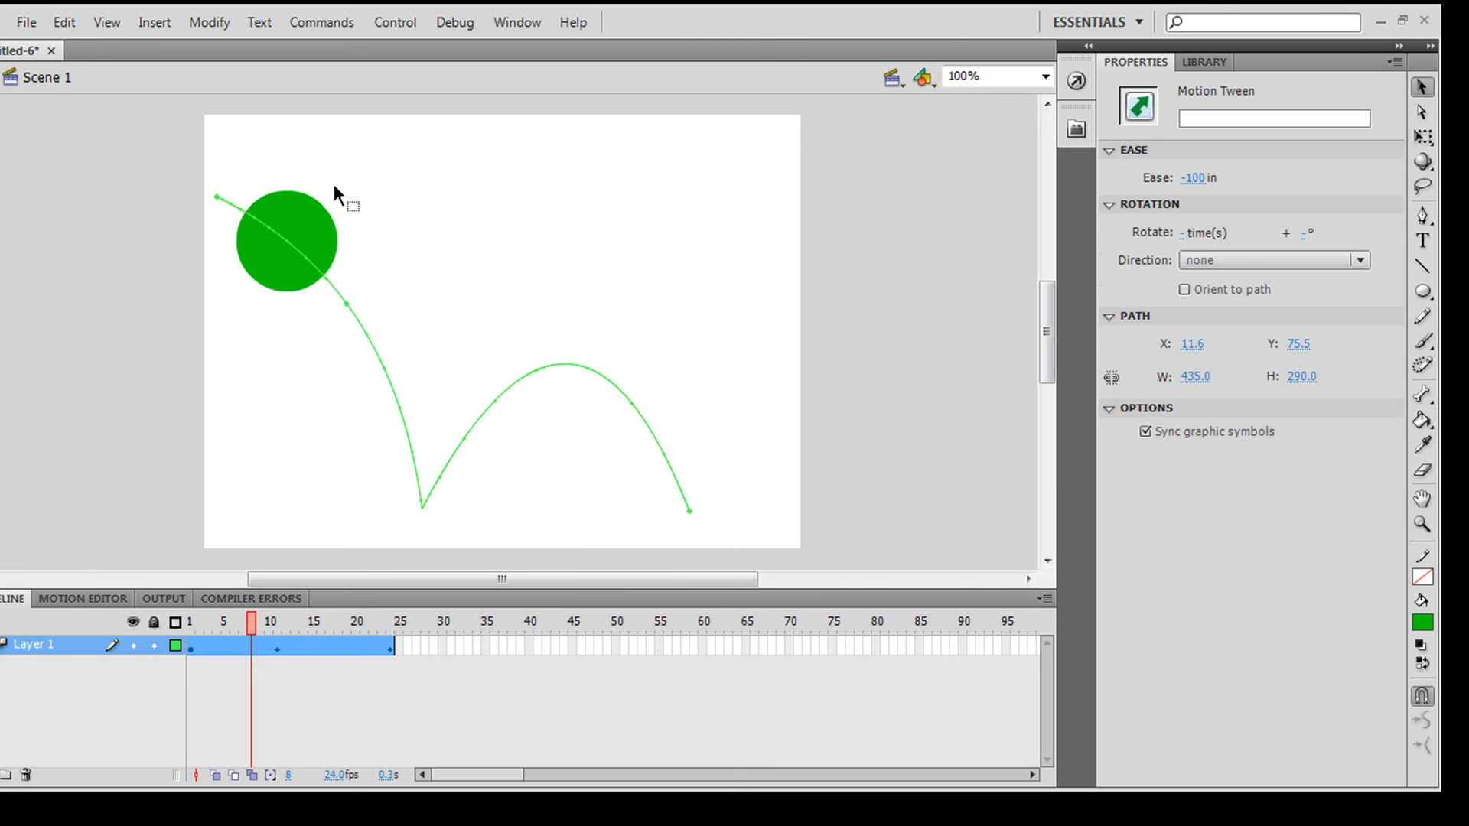
{"action": "left_click", "coordinate": [327, 208]}
{"action": "right_click", "coordinate": [316, 246]}
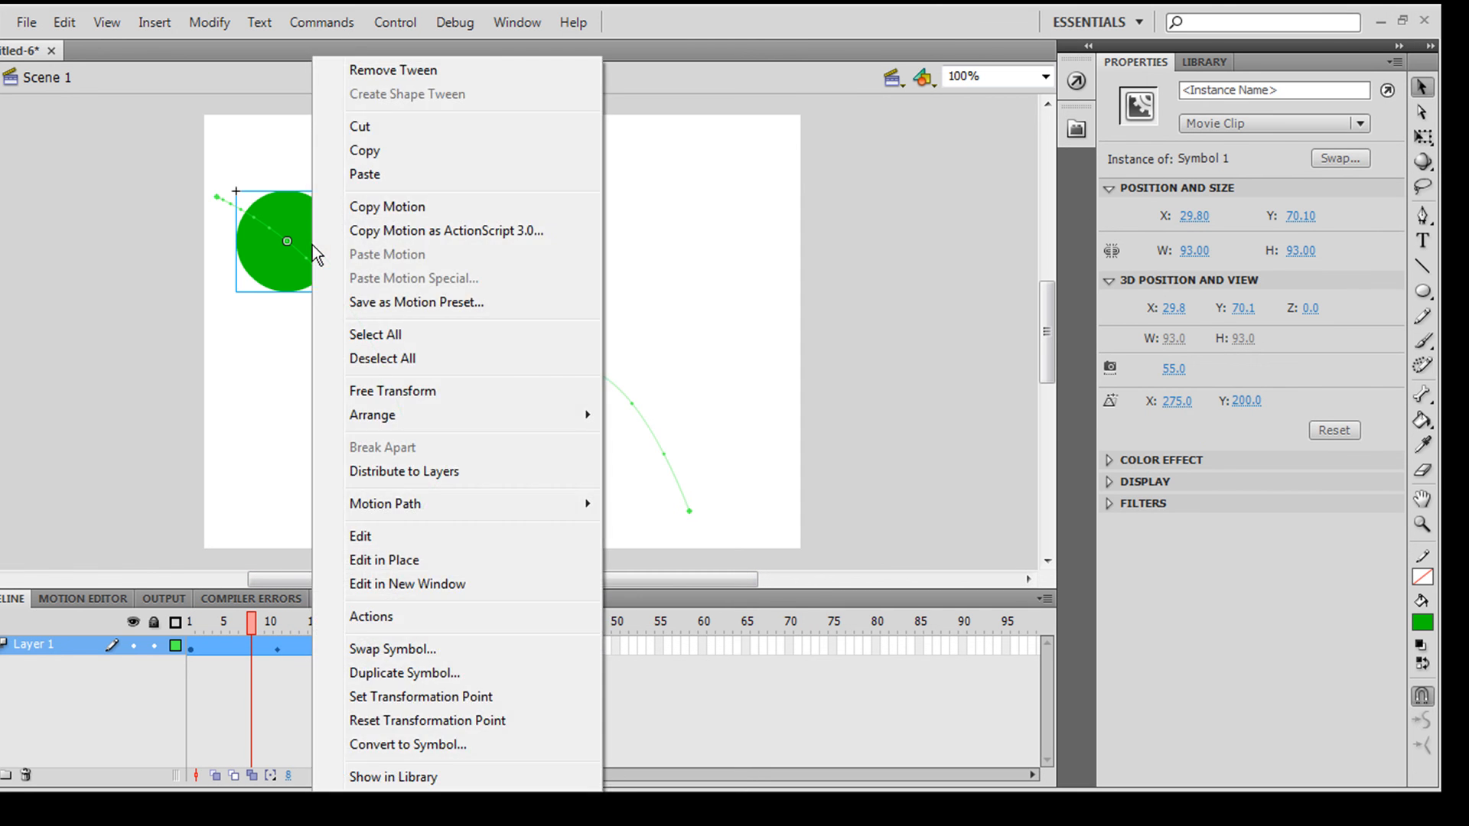
{"action": "left_click", "coordinate": [422, 71]}
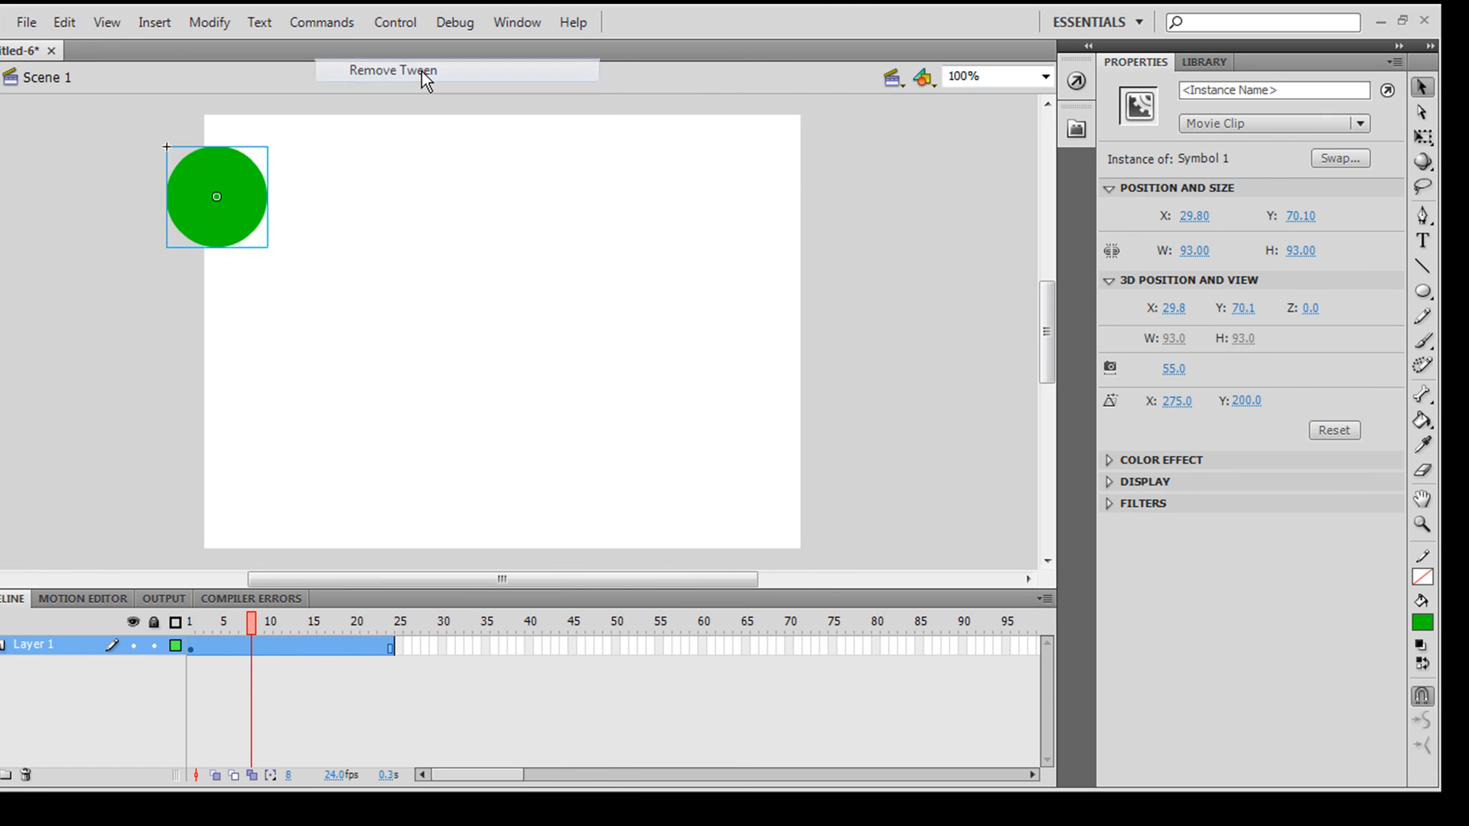
{"action": "left_click_drag", "start_coordinate": [320, 629], "coordinate": [338, 642]}
{"action": "left_click", "coordinate": [397, 649]}
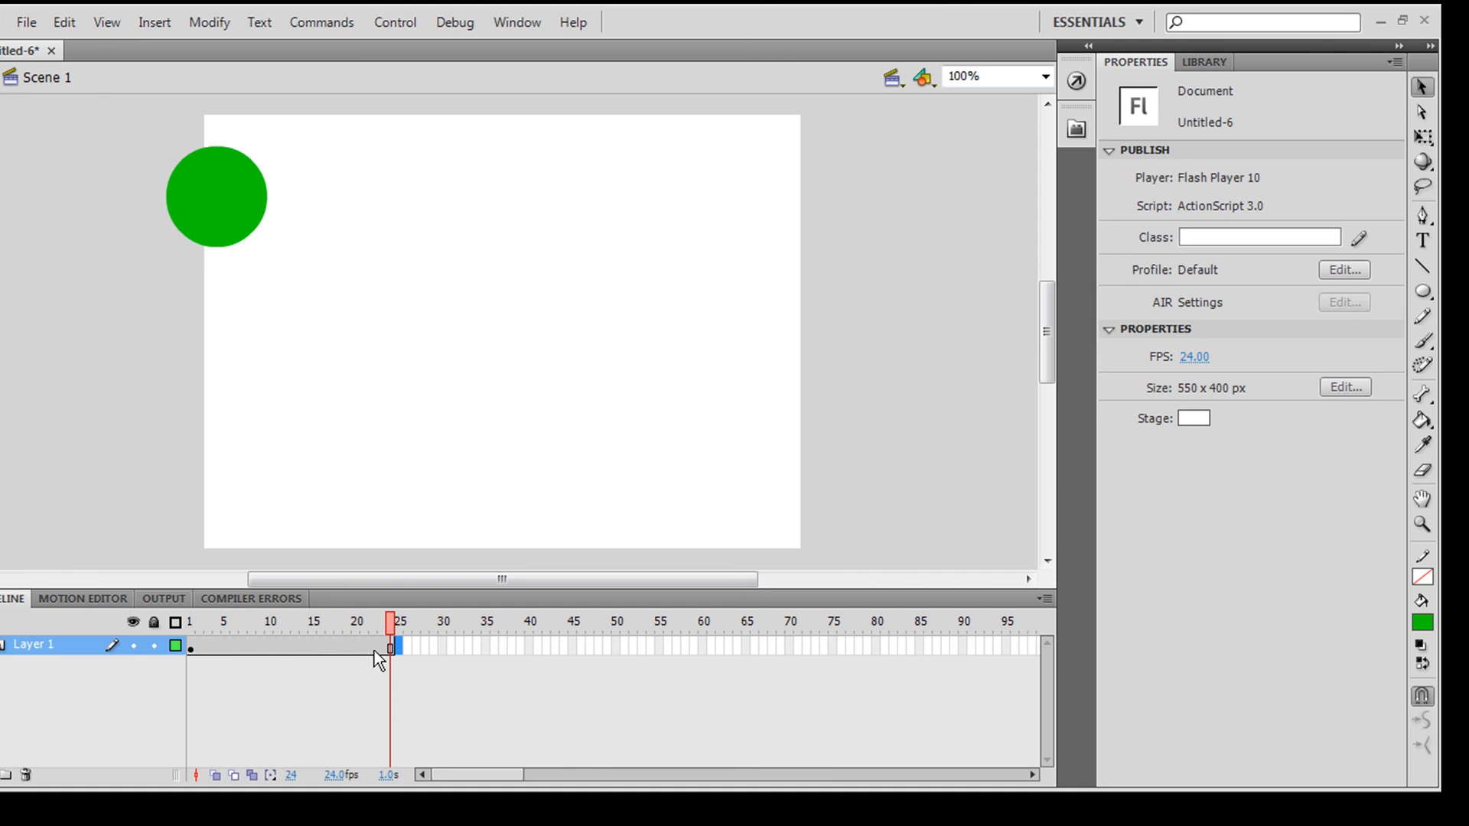